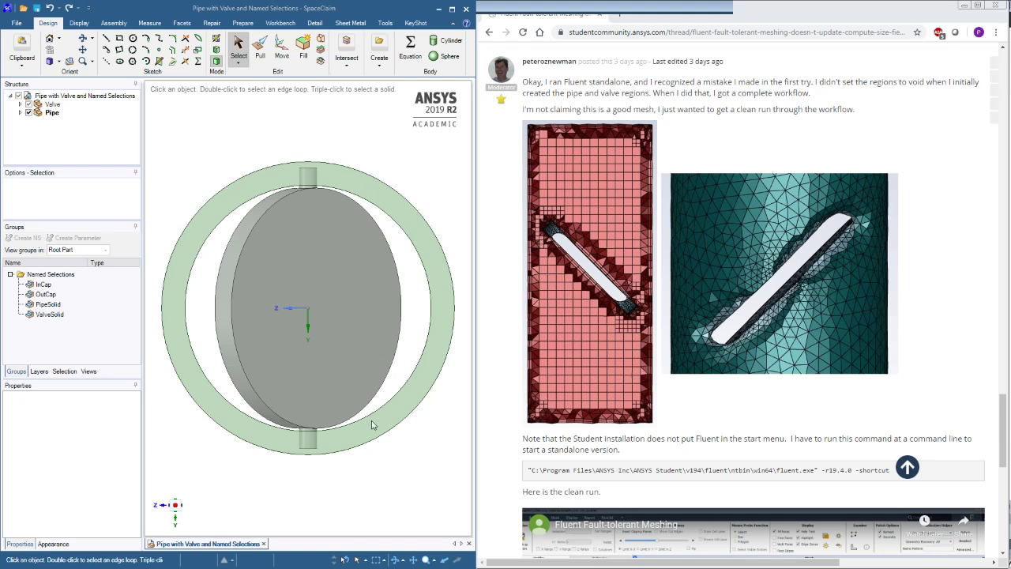
- Select the valve's front face, orbit around it, and reset the view along the pipe axis
left_click(338, 352)
middle_click_drag(338, 352, 366, 392)
key("v")
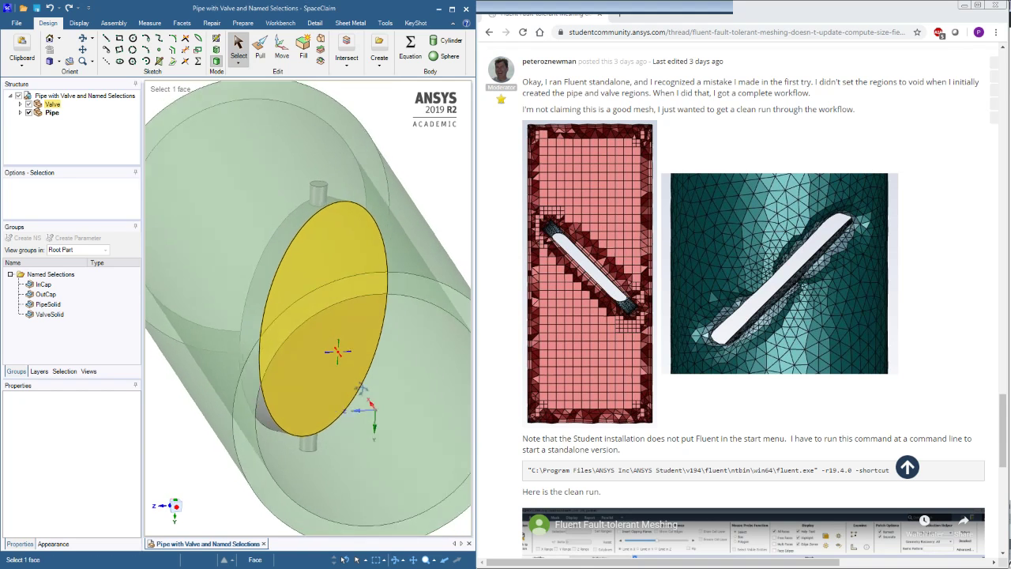
left_click(210, 491)
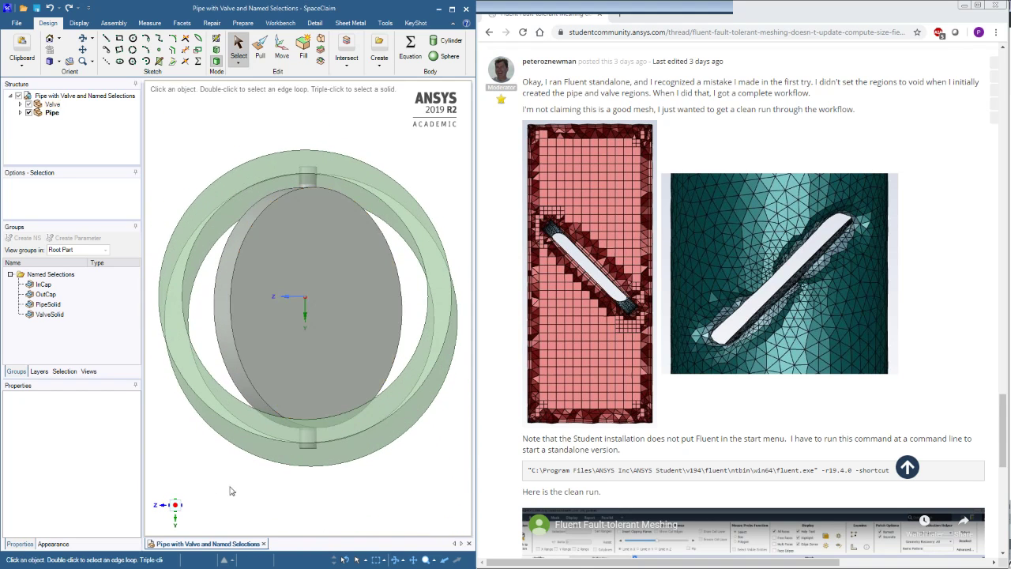
left_click(176, 505)
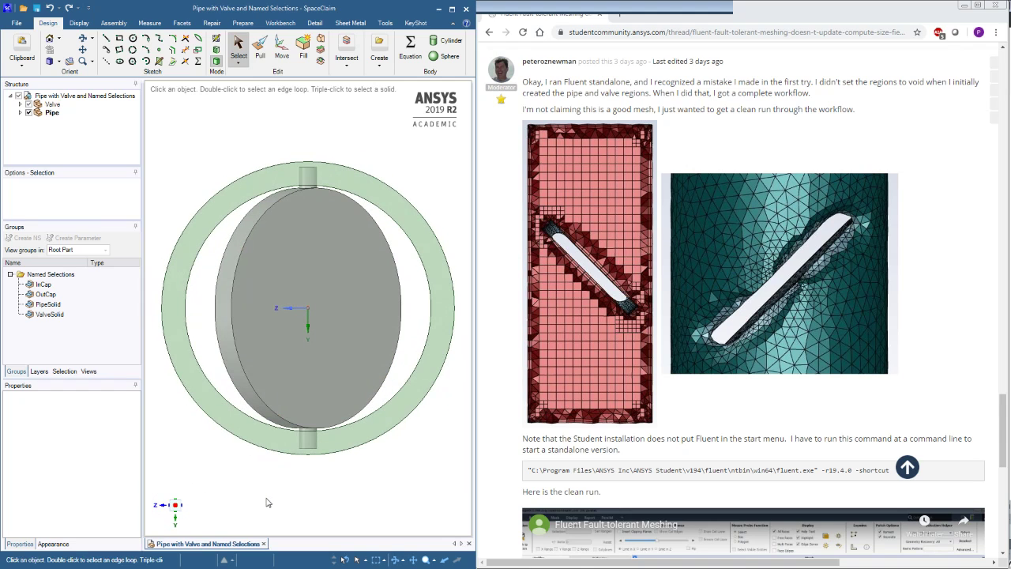
left_click(369, 386)
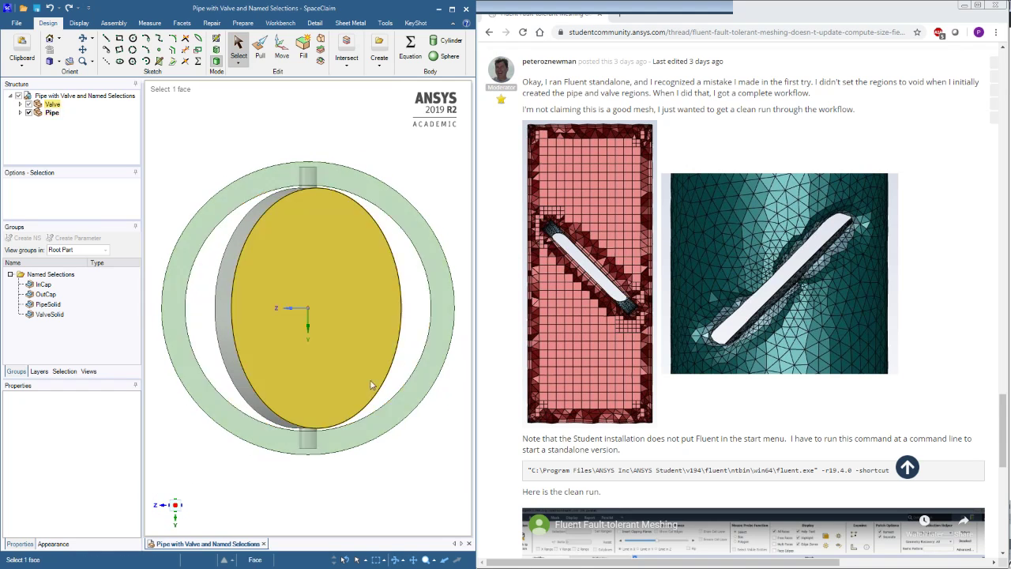
left_click(395, 528)
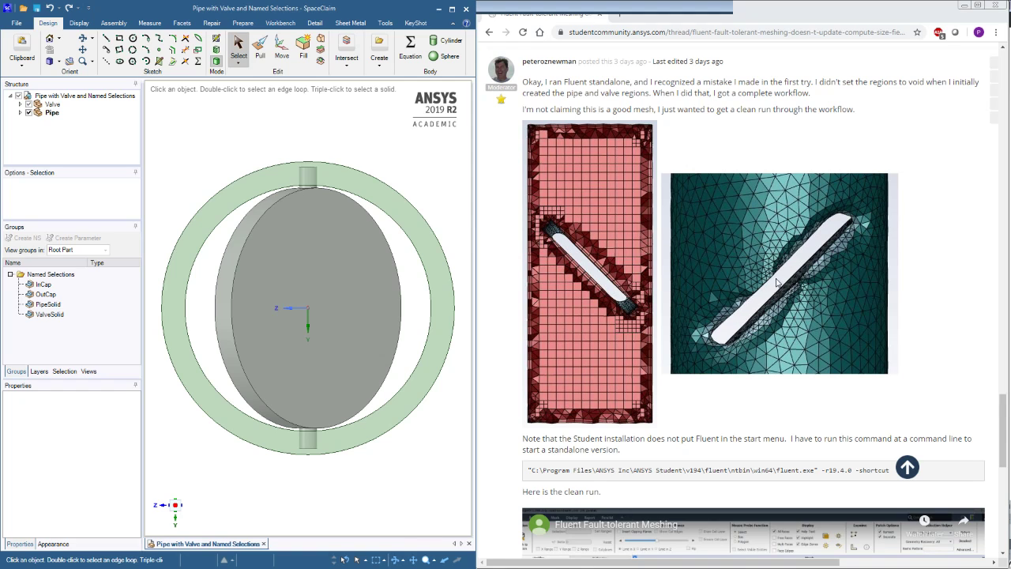
- Zoom the pipe-and-valve model in and out, then minimize SpaceClaim to reveal Fluent
scroll(287, 174, "down", 5)
scroll(351, 175, "up", 10)
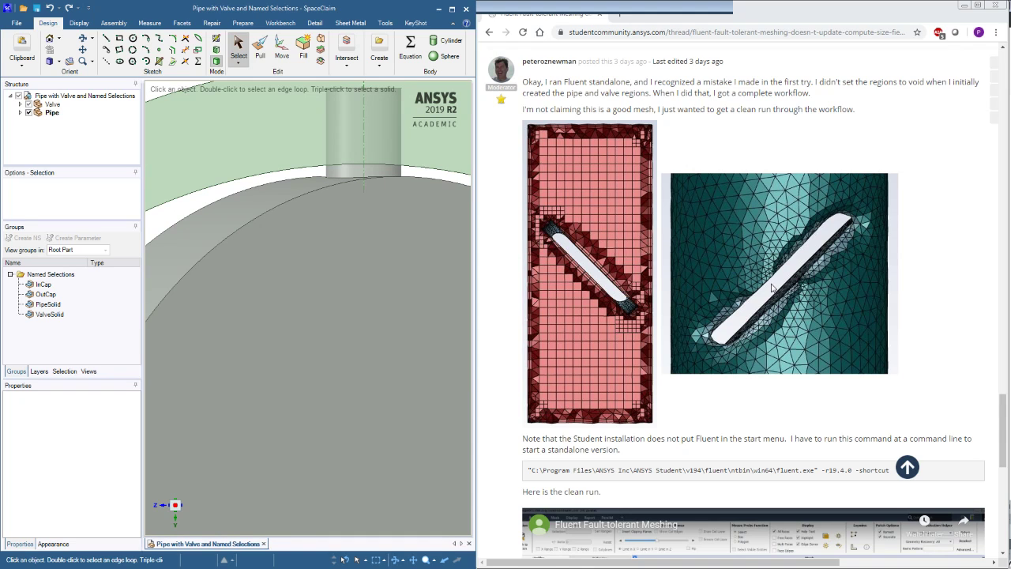
scroll(221, 201, "up", 1)
scroll(207, 195, "down", 3)
scroll(207, 195, "down", 3)
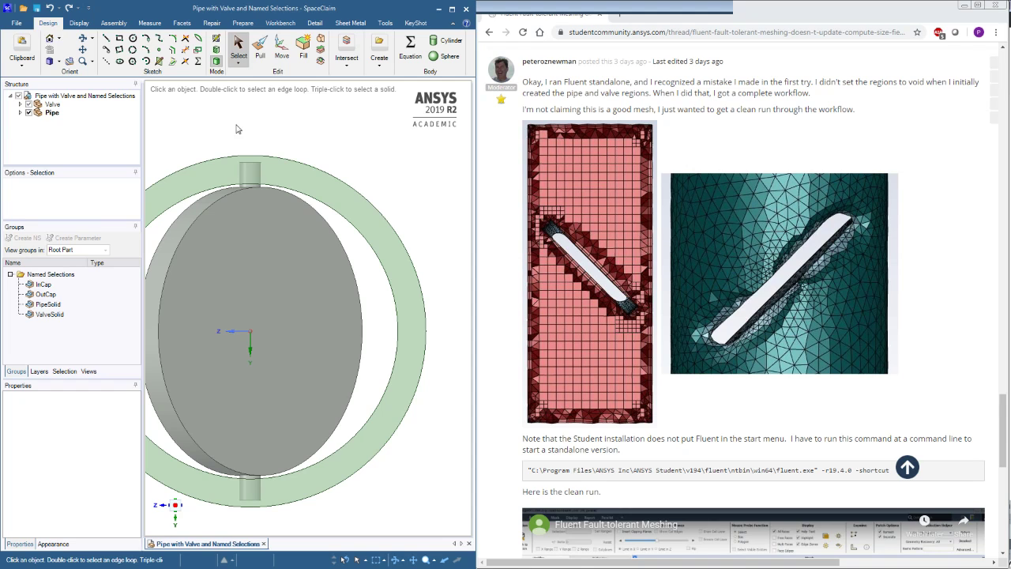
left_click(437, 9)
- Hide the browser and start a Fault-tolerant Meshing workflow
left_click(964, 6)
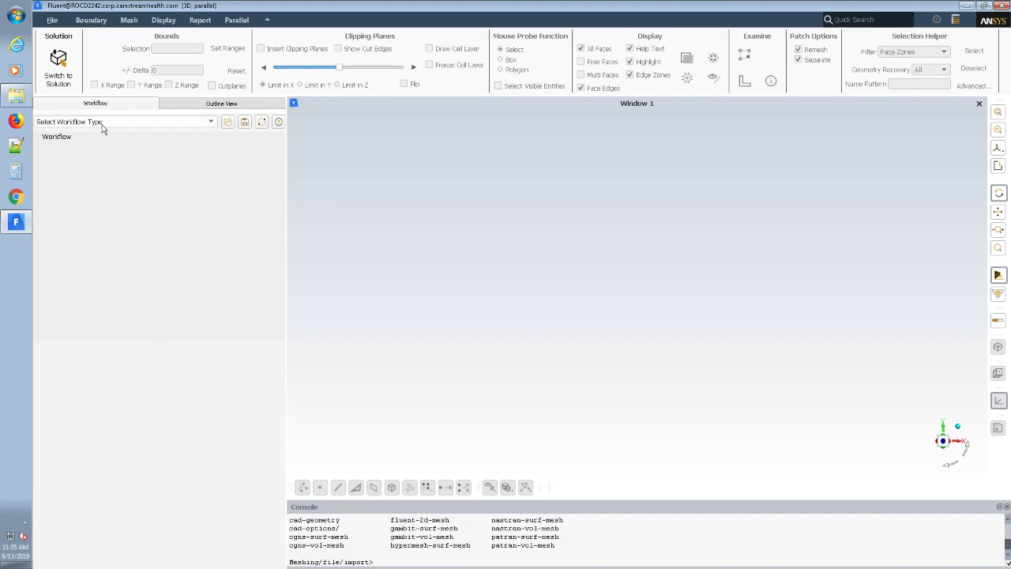
left_click(211, 123)
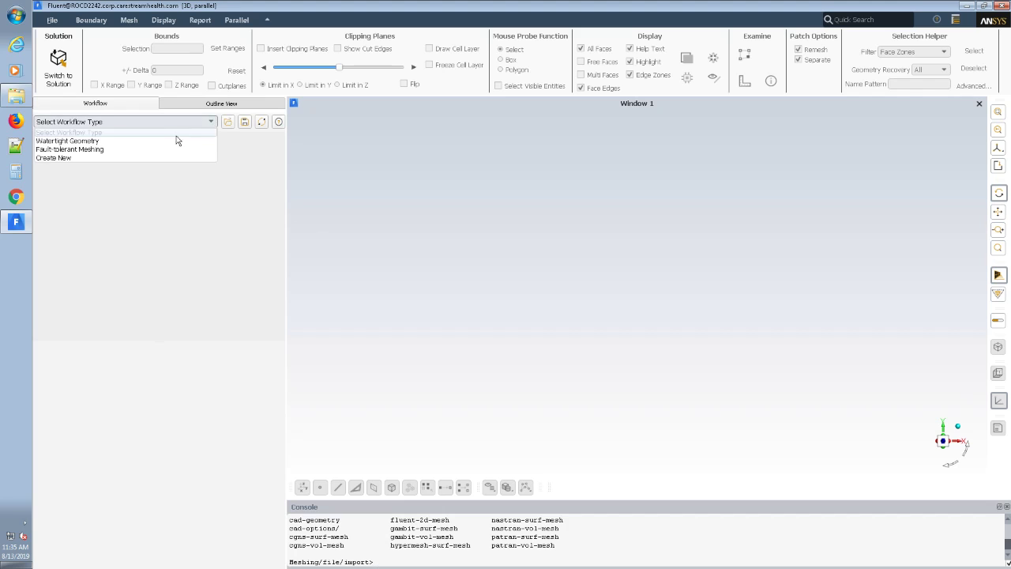
left_click(93, 150)
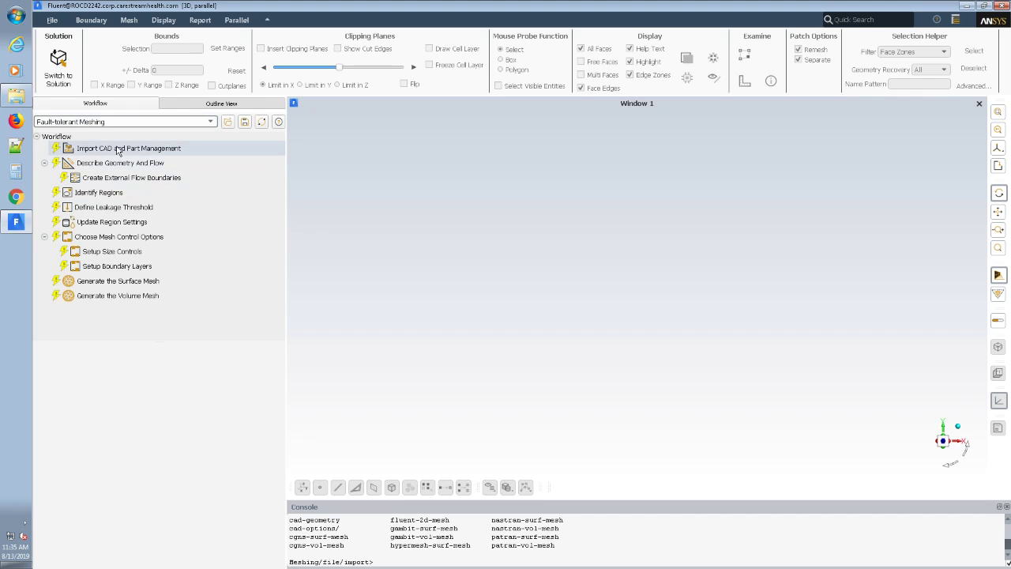
left_click(119, 150)
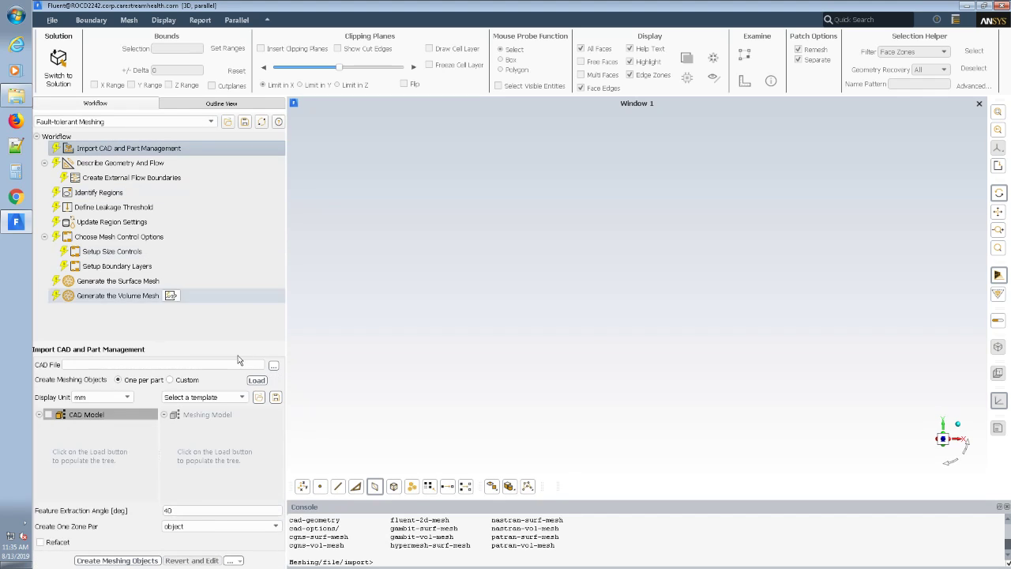
- Choose pipe-with-valve-named-selections.fmd from the Valve in Pipe folder as the CAD file
left_click(273, 367)
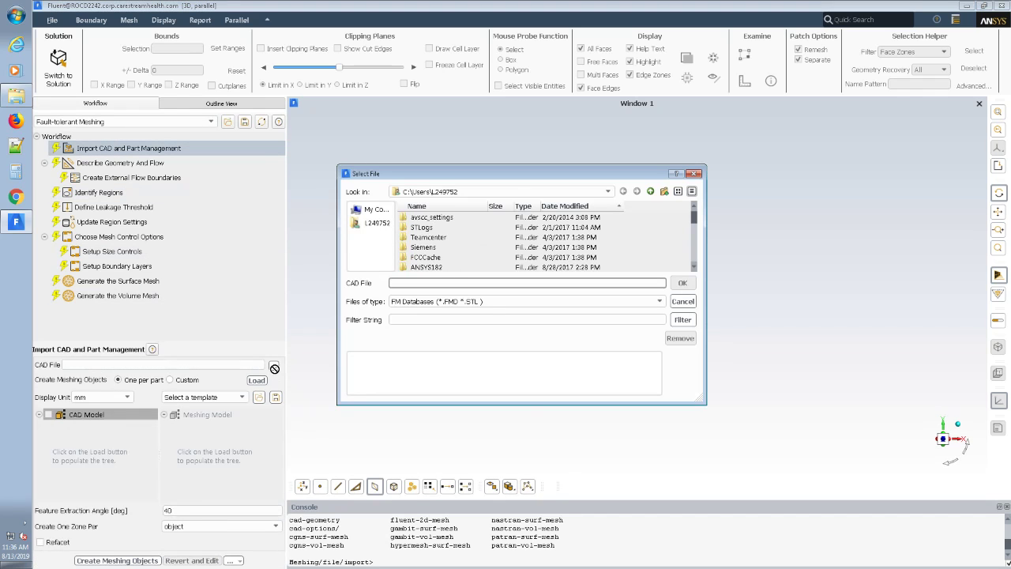
left_click(469, 192)
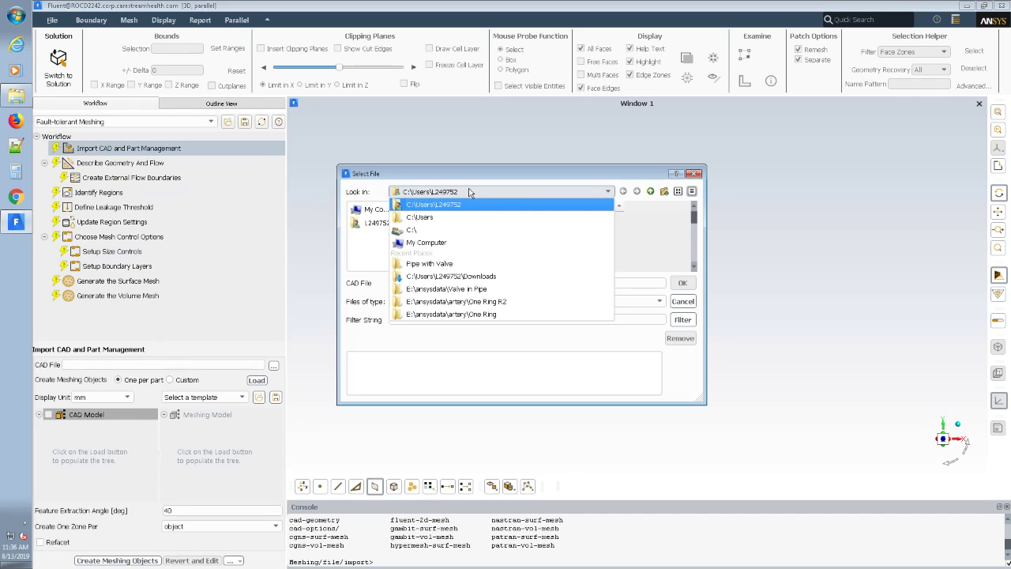
left_click(424, 268)
left_click(587, 308)
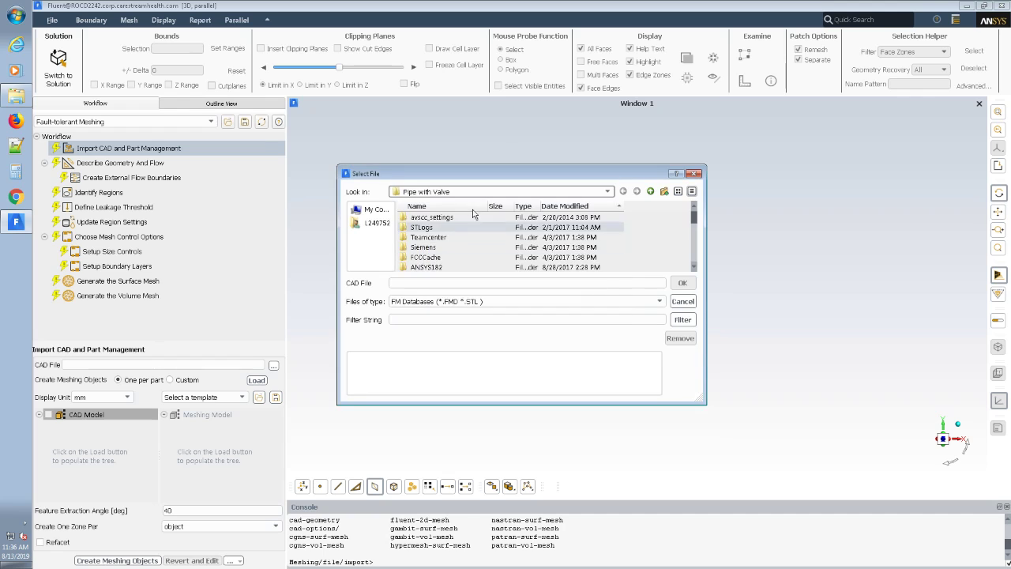
left_click(470, 193)
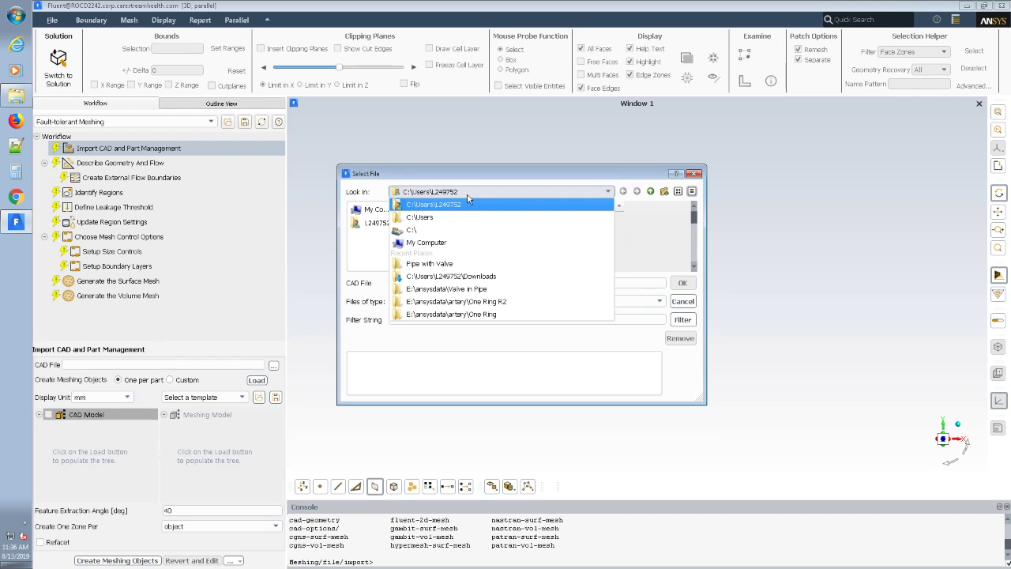
left_click(451, 290)
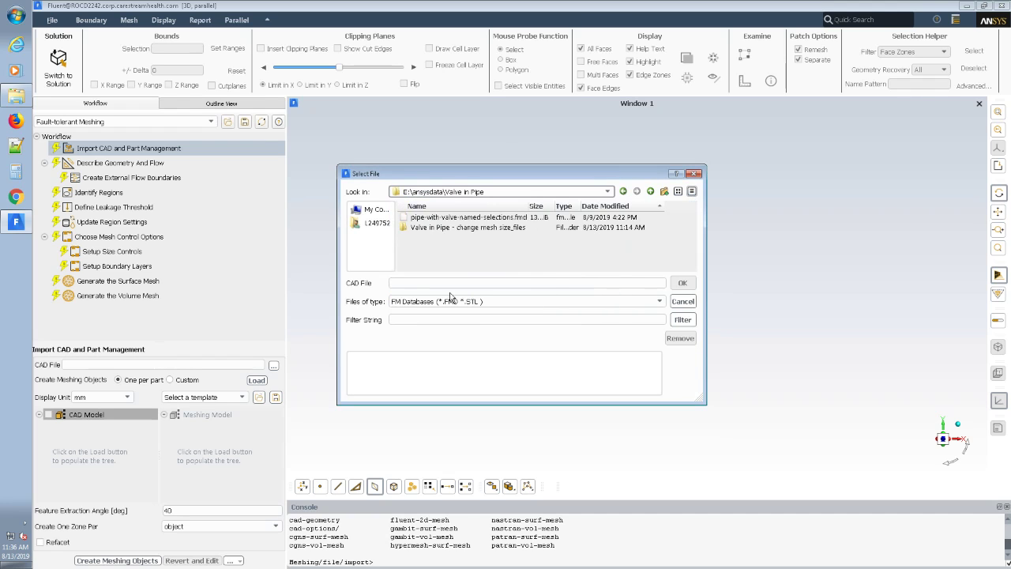
left_click(418, 221)
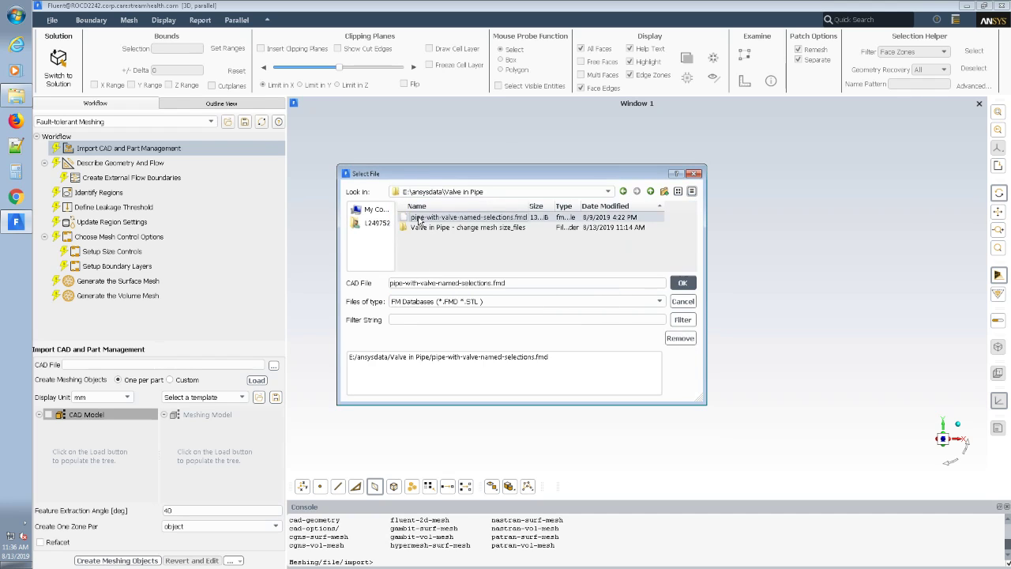
left_click(680, 283)
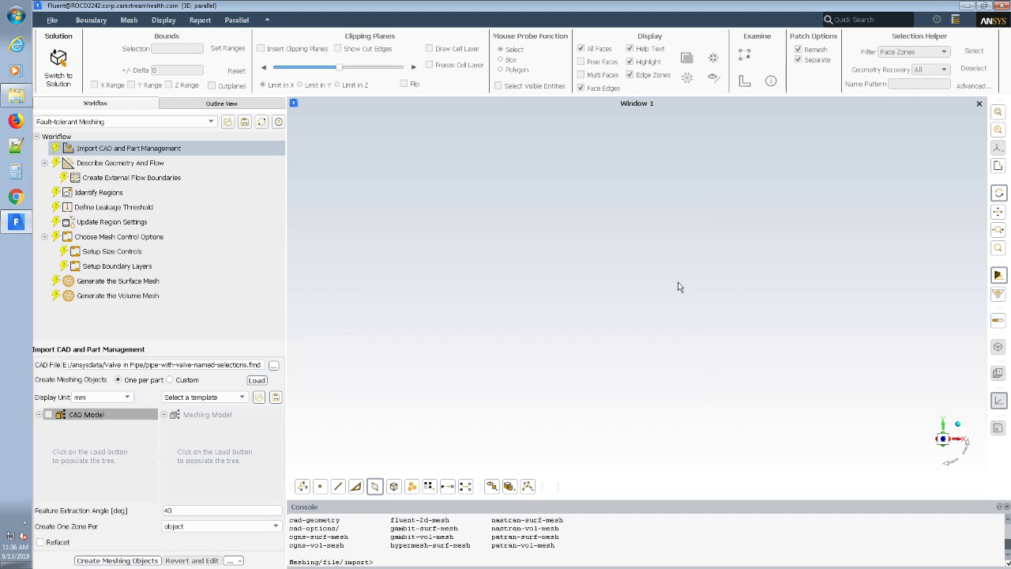
- Load the CAD model and create its Valve and Pipe meshing objects
left_click(254, 381)
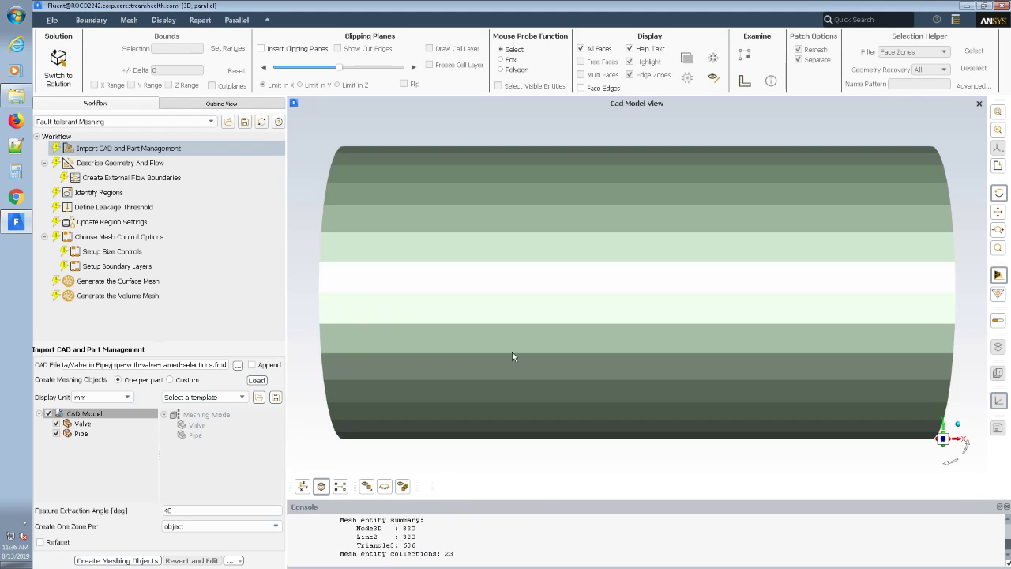
left_click_drag(530, 357, 707, 375)
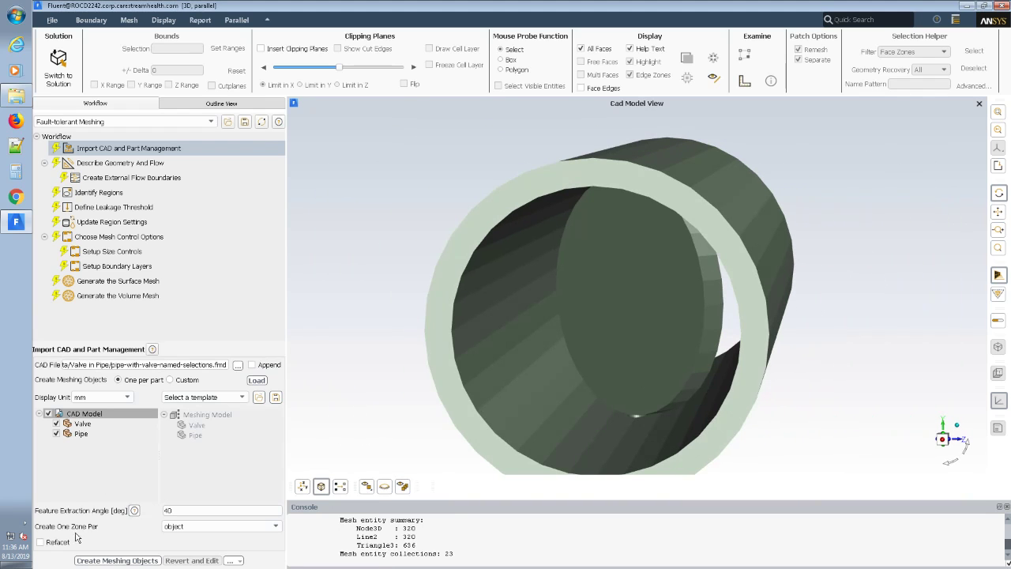
left_click(117, 560)
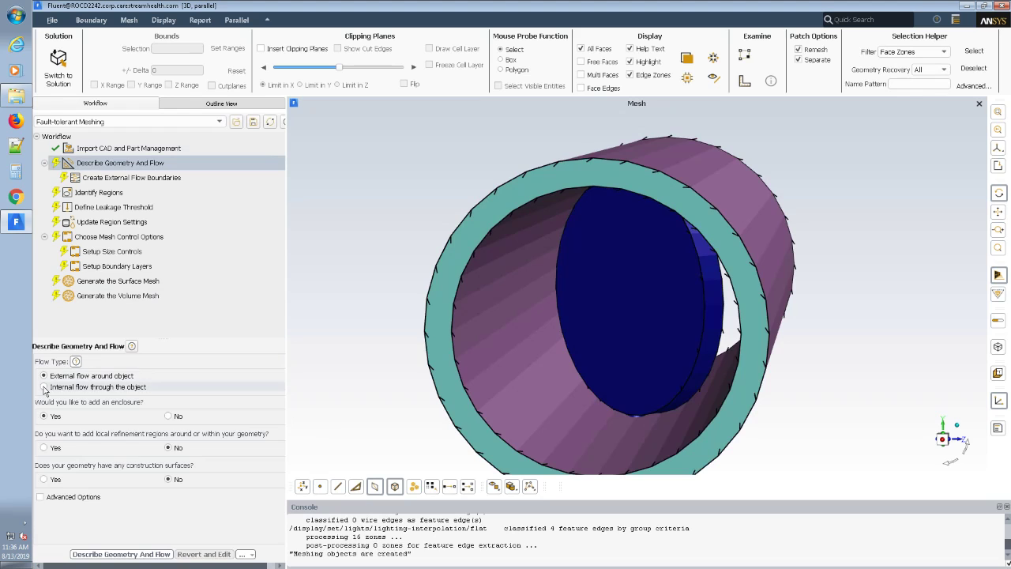
- Describe the geometry as internal flow and cap incap with a velocity-inlet named inlet
left_click(44, 387)
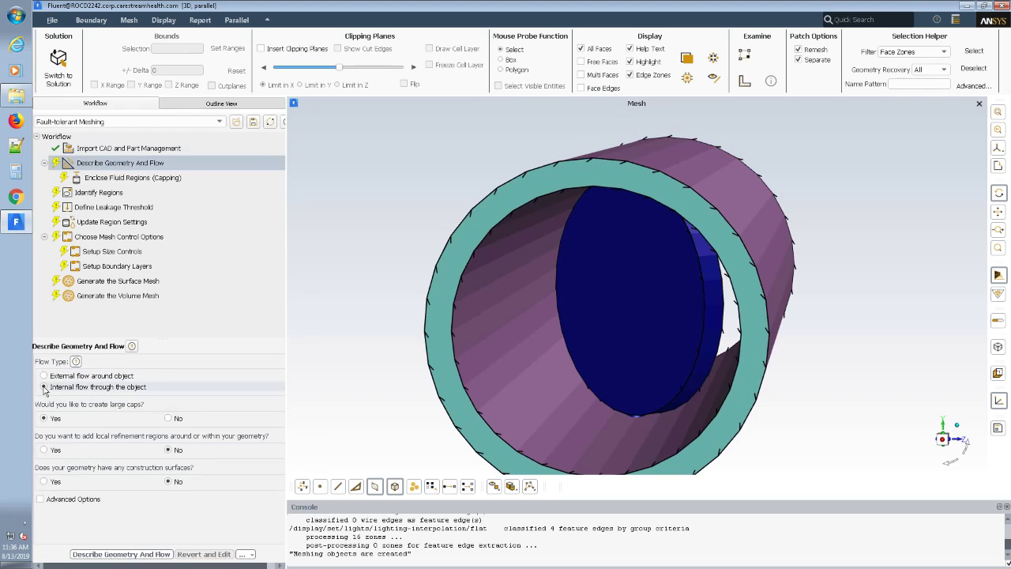
left_click(110, 555)
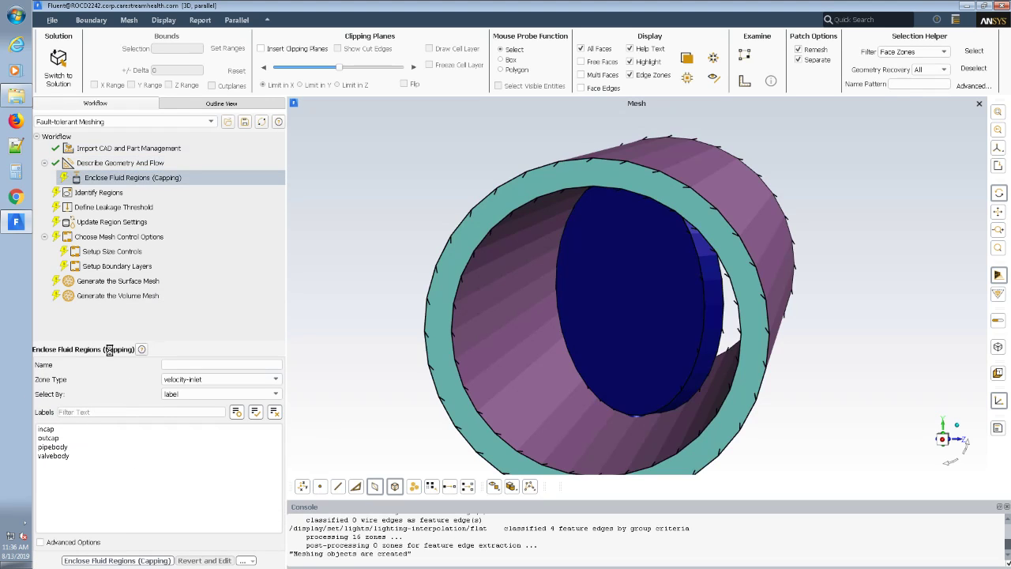
left_click(169, 364)
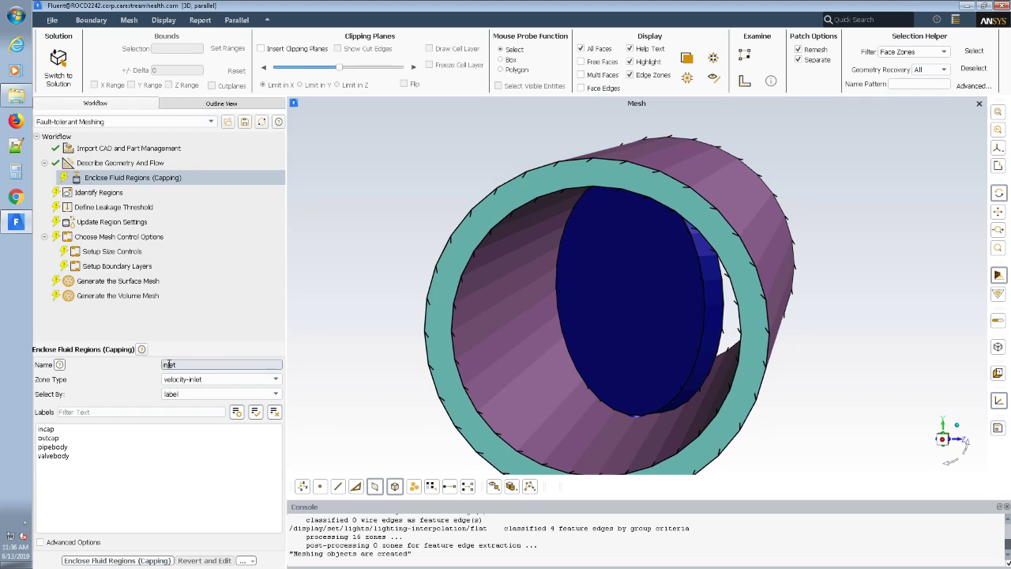
left_click(56, 430)
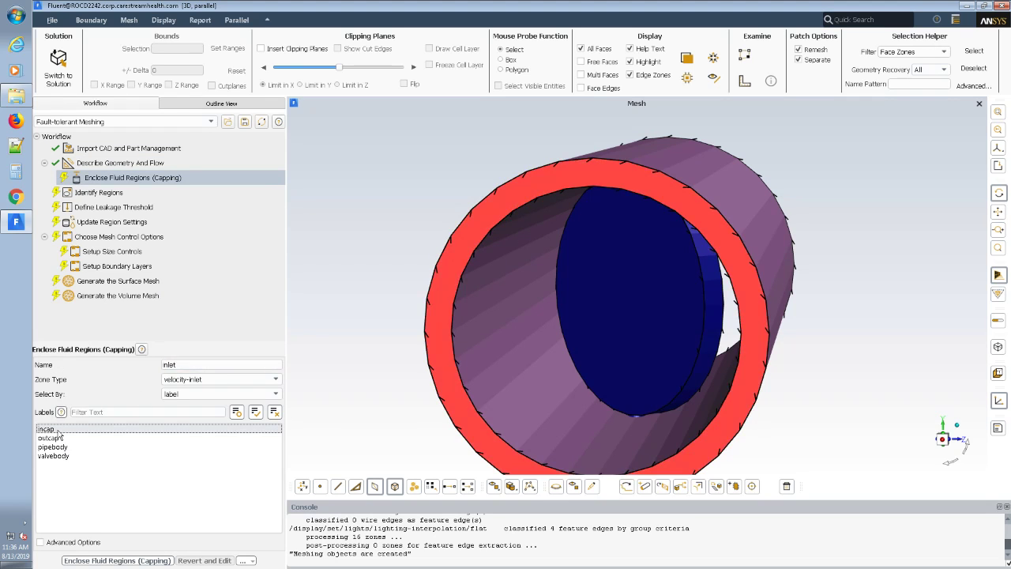
left_click(78, 558)
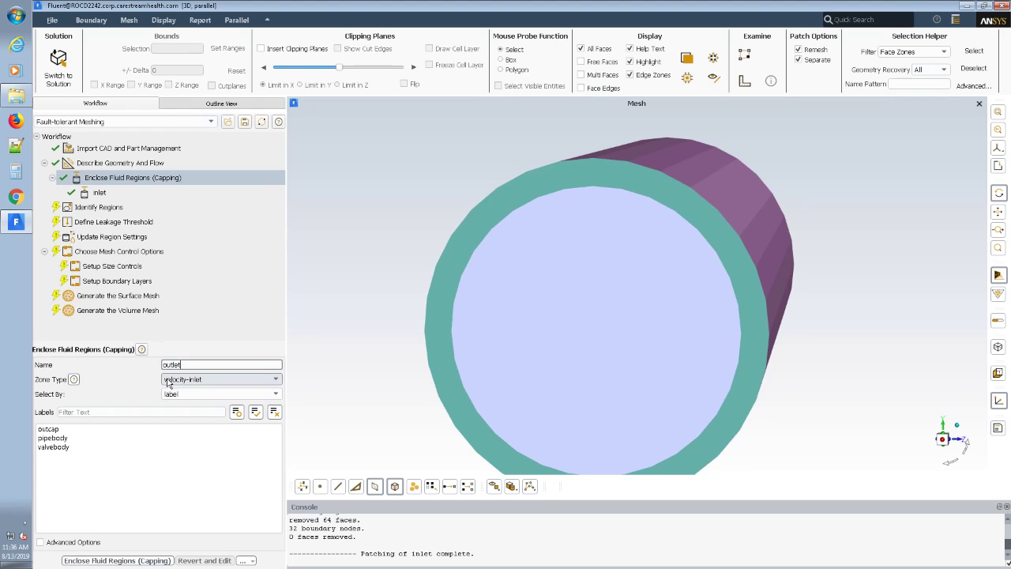
- Cap outcap with a pressure-outlet named outlet
left_click(169, 382)
left_click(174, 399)
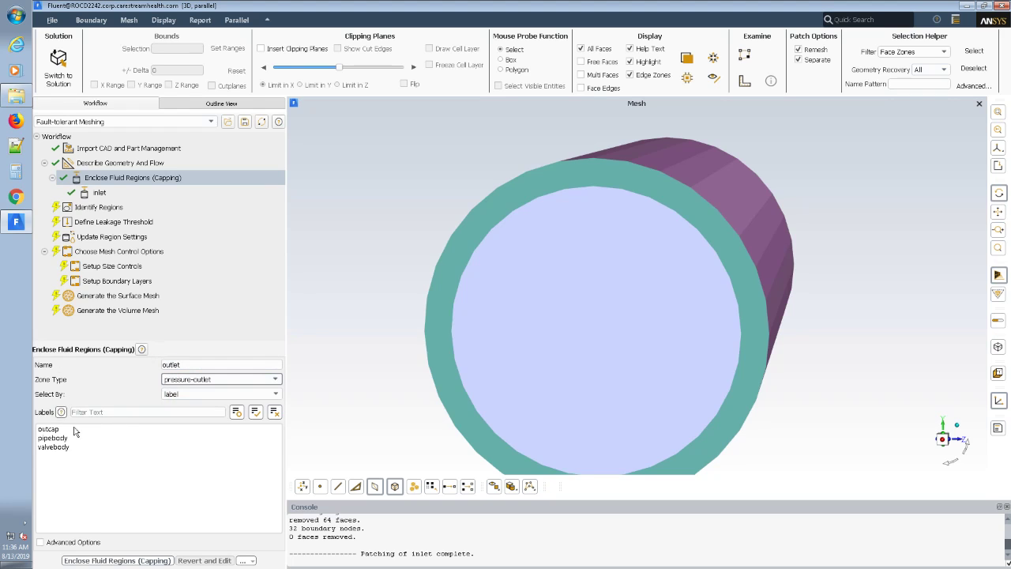
left_click(84, 559)
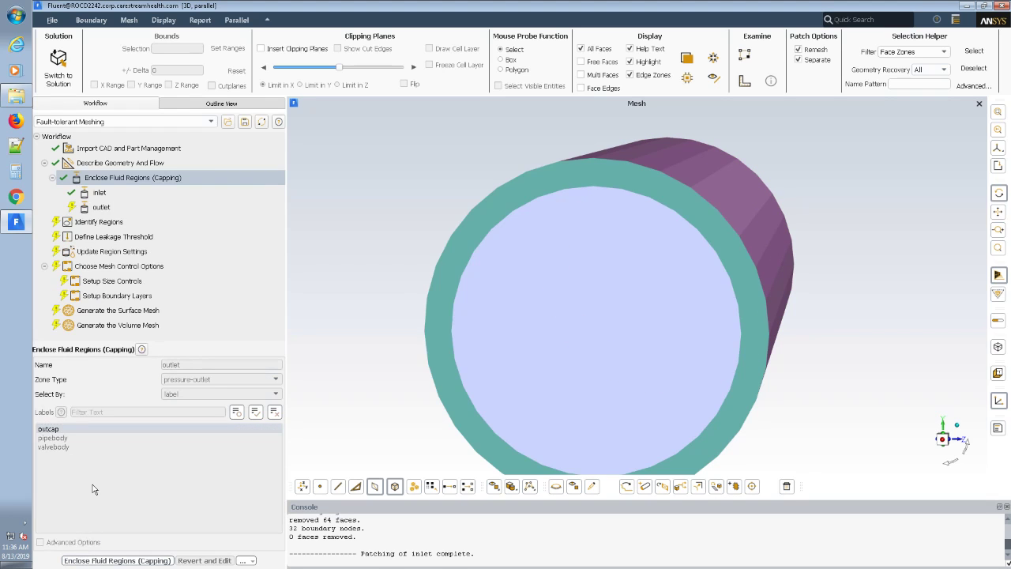
- Create fluid-region-1 at numerical point X = 10
left_click(94, 222)
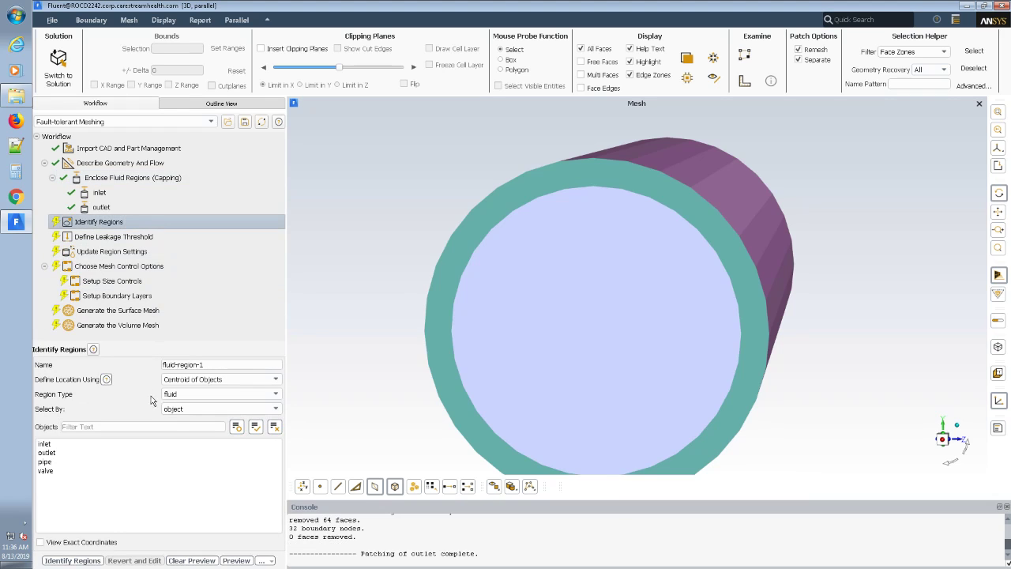
left_click(221, 382)
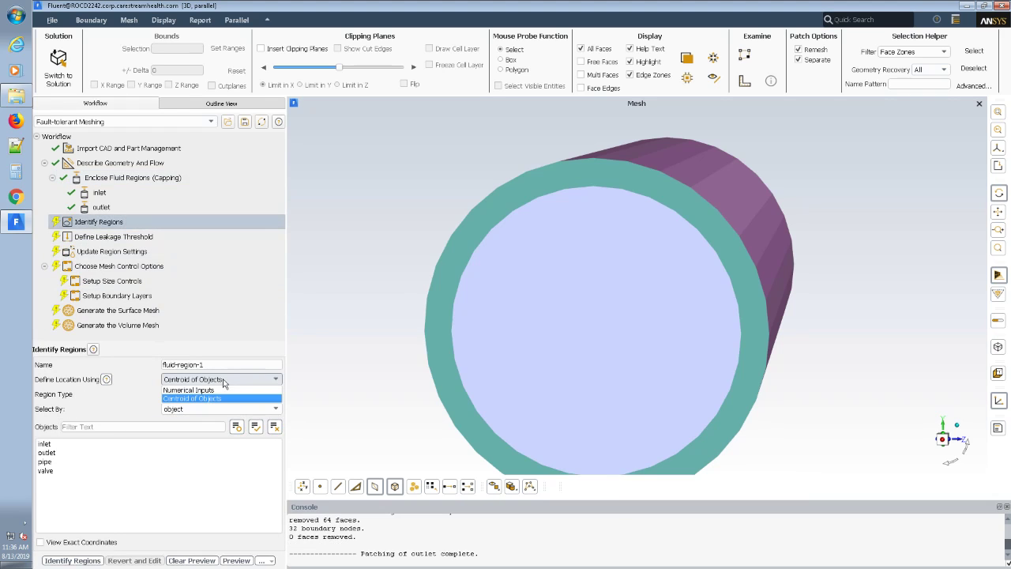
left_click(211, 389)
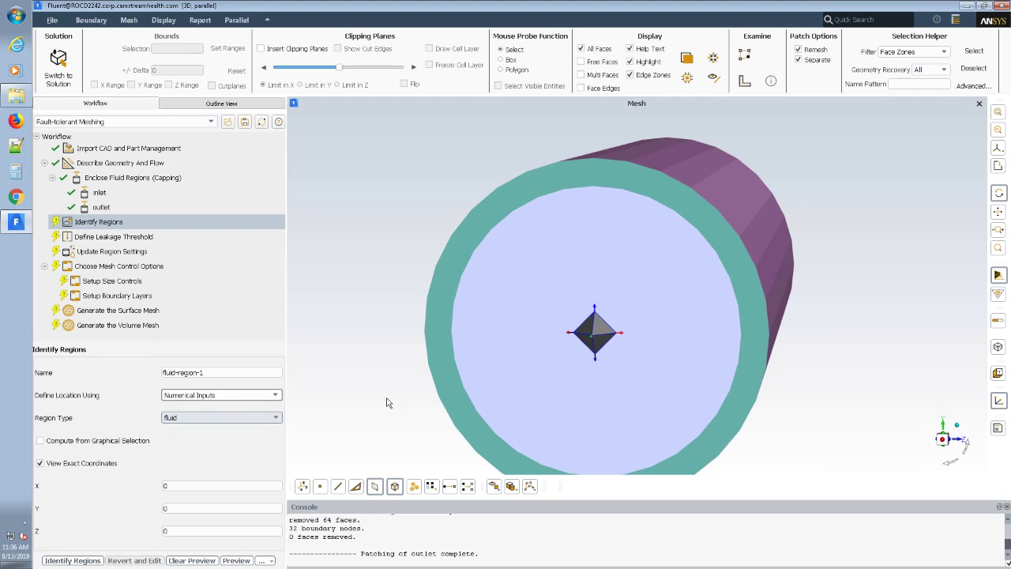
left_click_drag(341, 397, 273, 406)
left_click(164, 486)
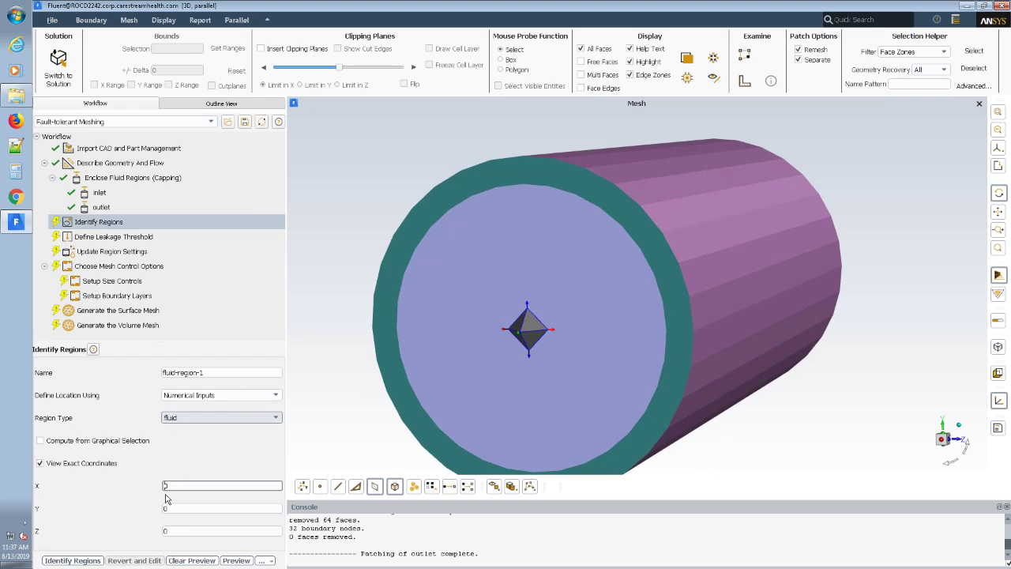
type("1")
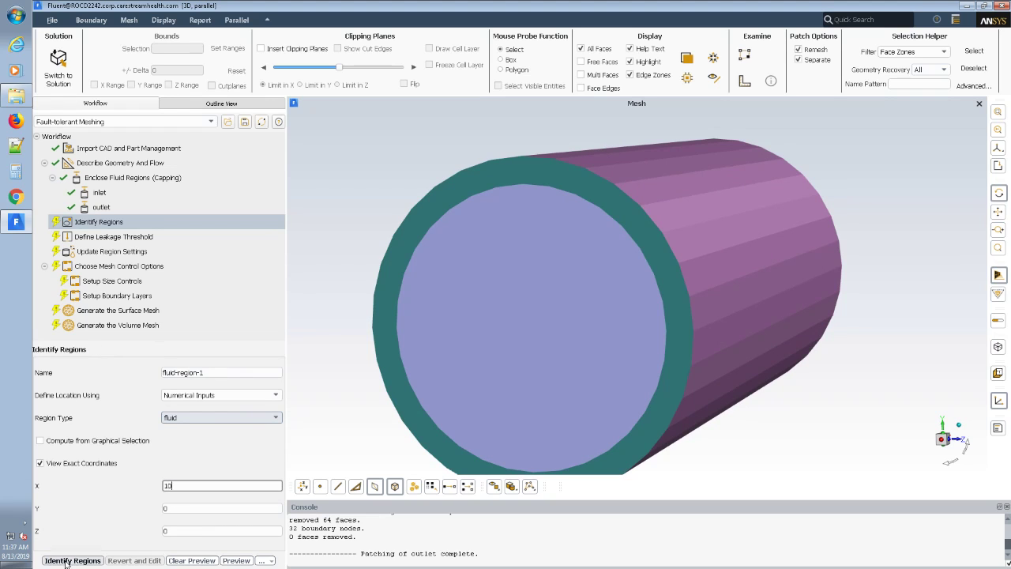
left_click(67, 561)
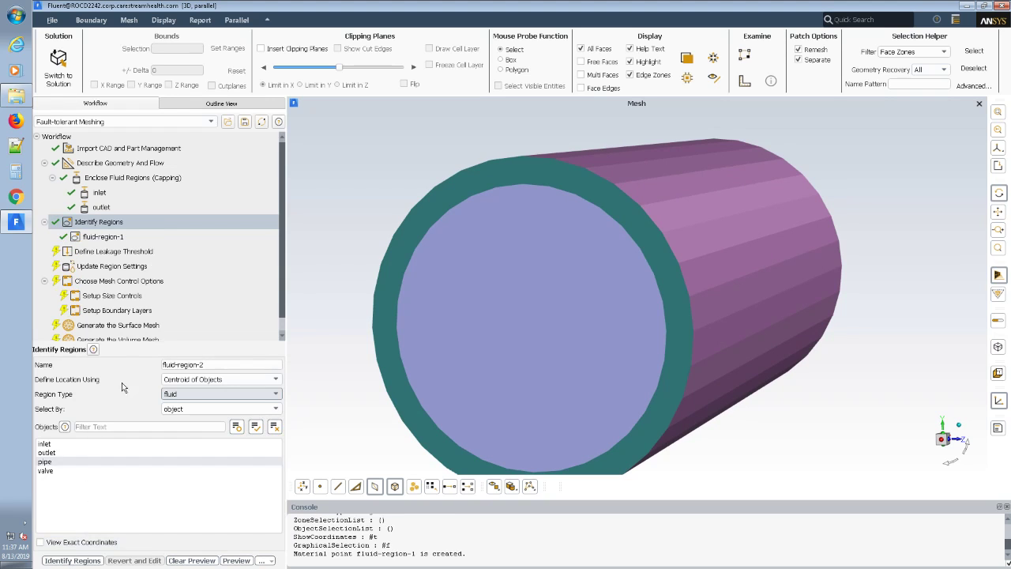
- Create a void region named pipe-region on the pipe body
triple_click(161, 364)
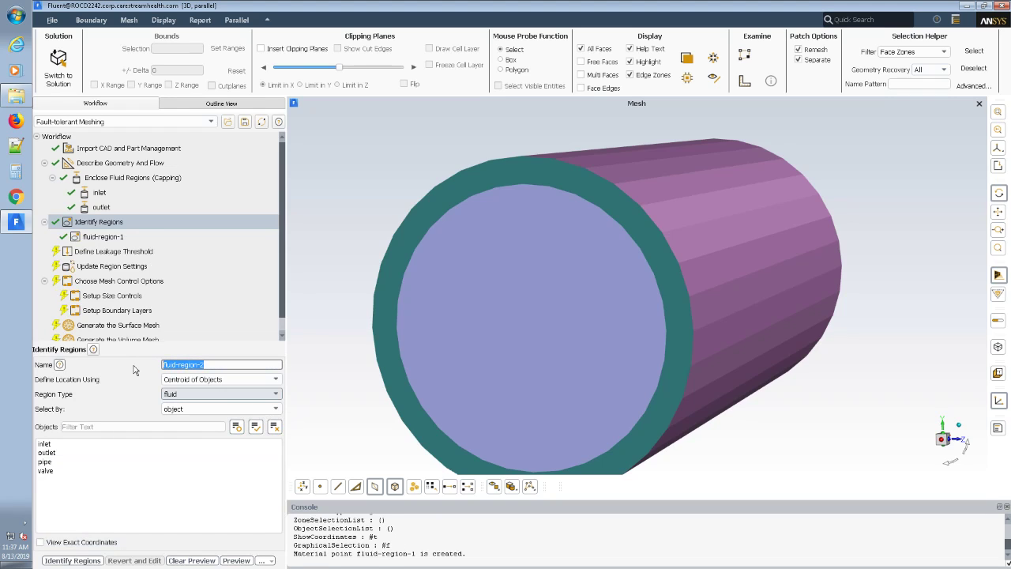
type("pipe")
left_click(162, 394)
left_click(169, 414)
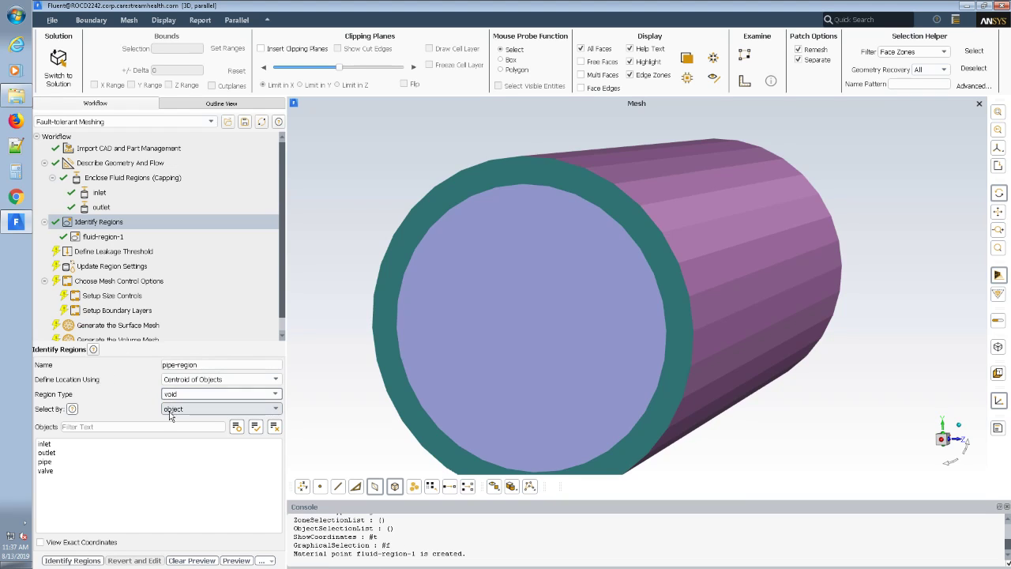
left_click(46, 462)
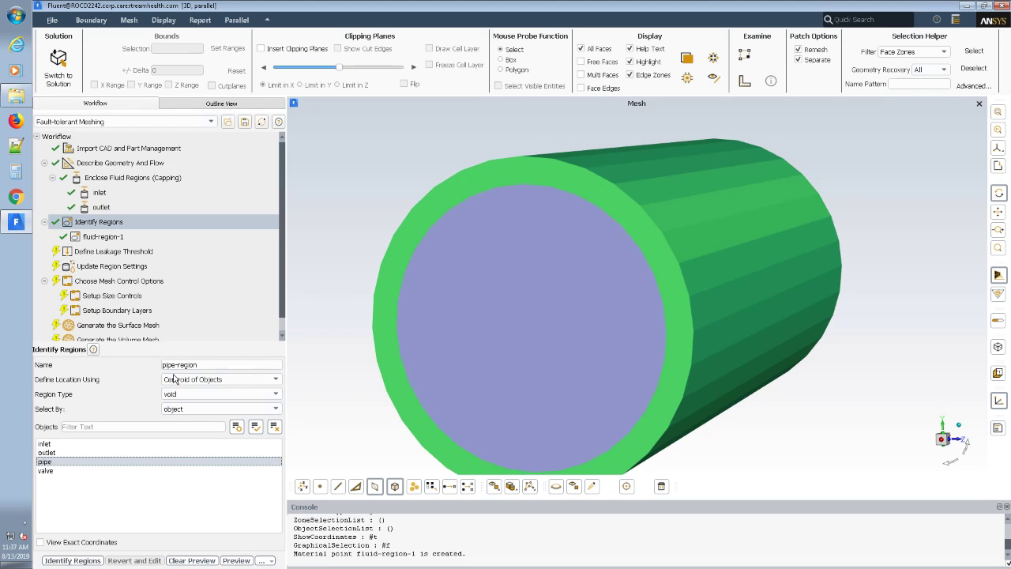
left_click(72, 560)
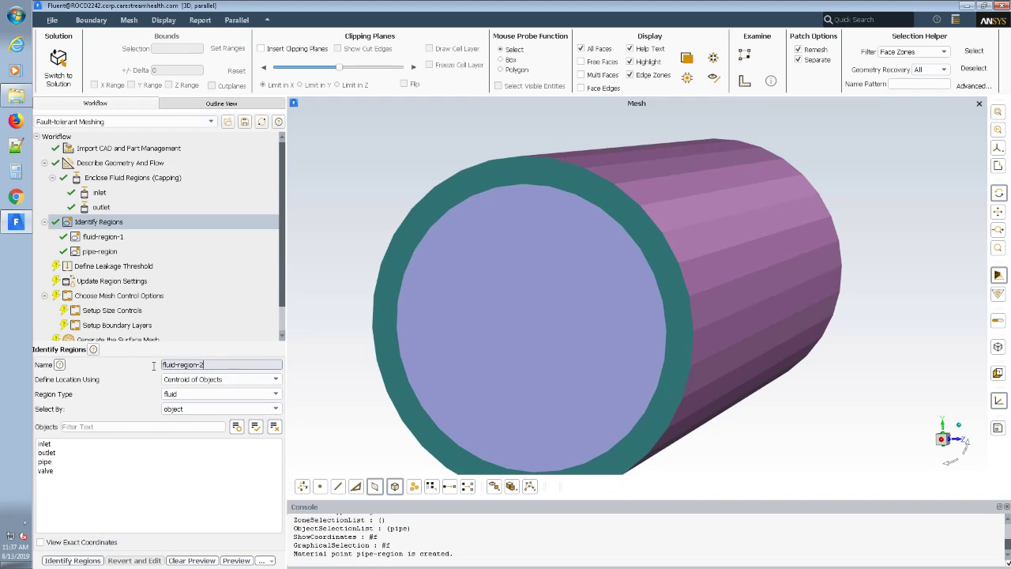
- Create a void region named valve on the valve body
left_click(181, 364)
type("valve")
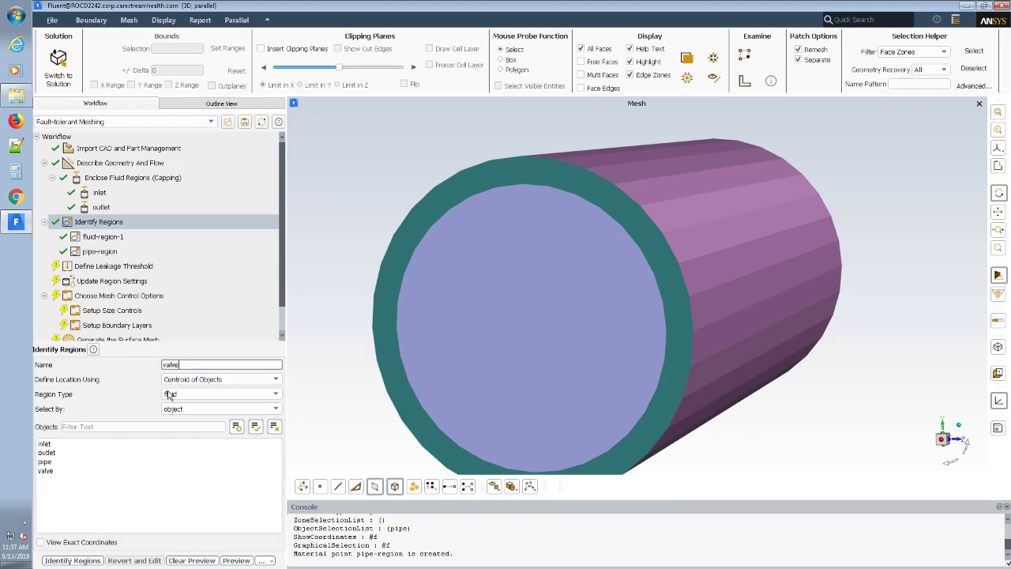
left_click(175, 393)
left_click(174, 413)
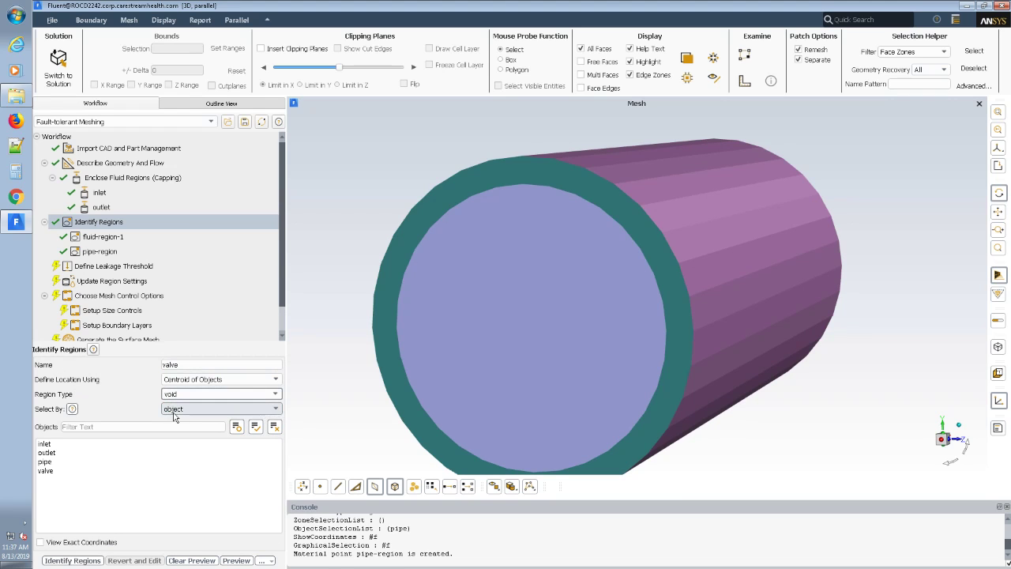
left_click(44, 470)
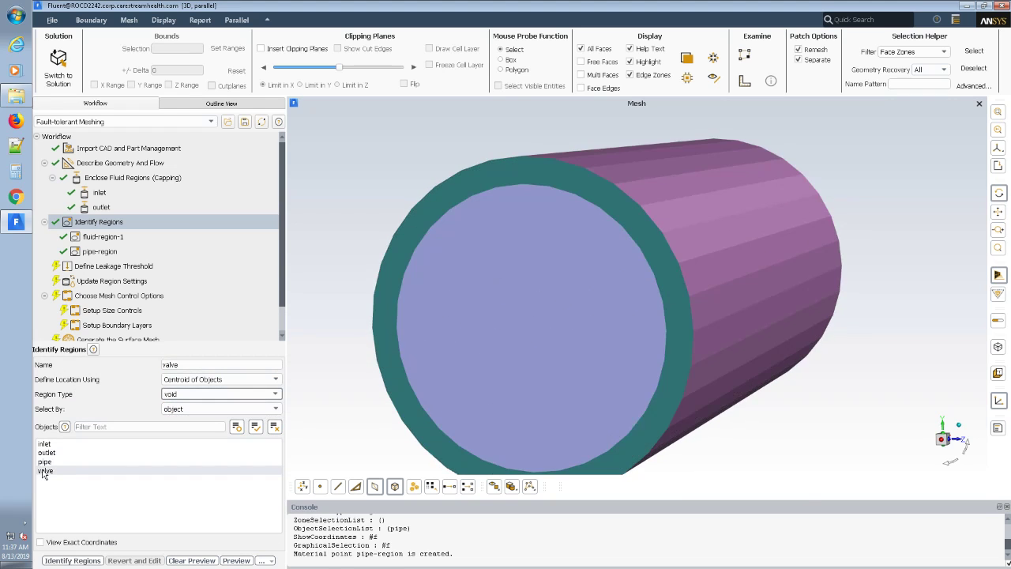
left_click(71, 560)
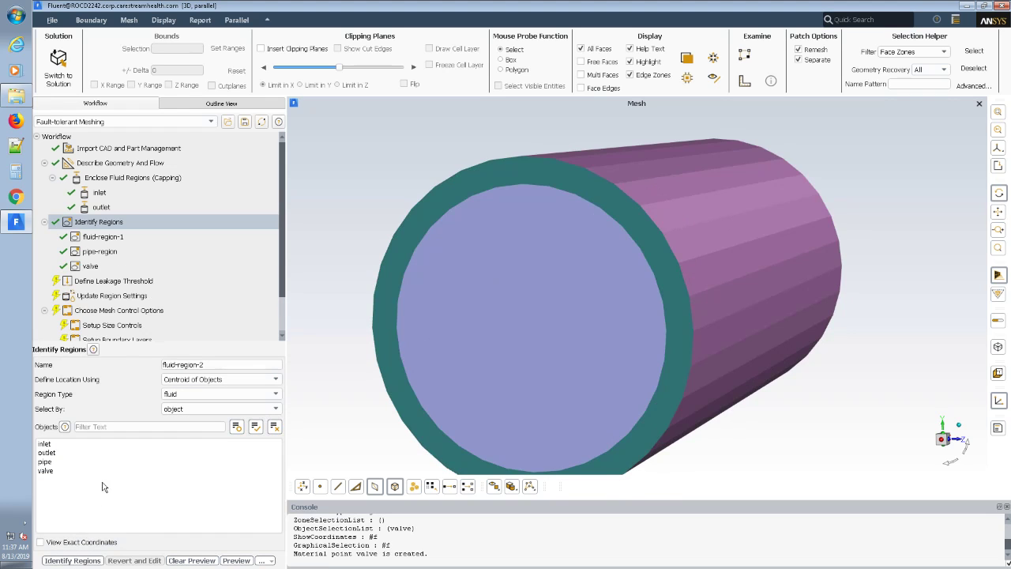
- Complete the leakage threshold step with its defaults
left_click(92, 281)
right_click(93, 283)
left_click(116, 315)
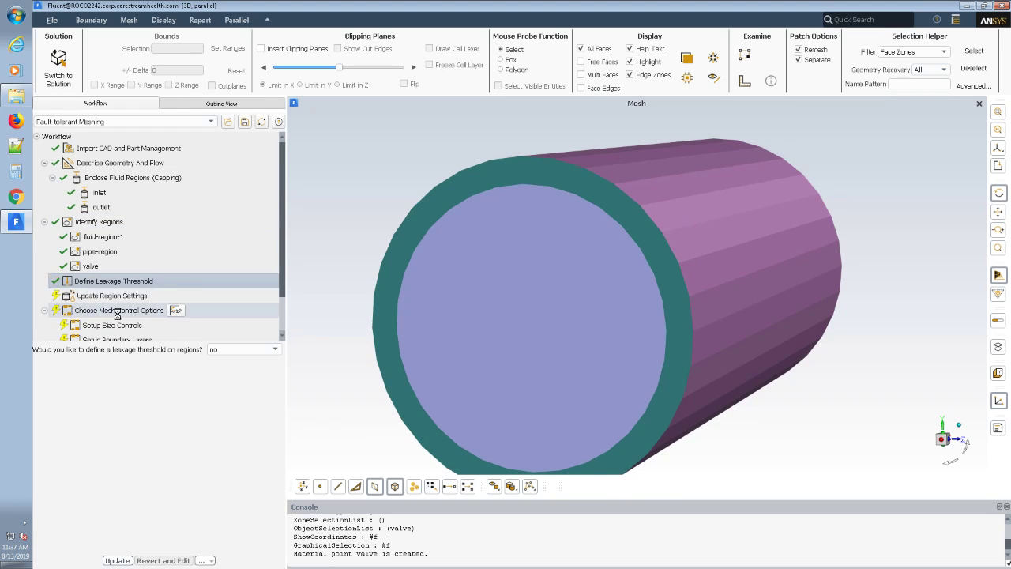
- Apply the region settings and default mesh controls, creating default-curvature and default-proximity
left_click(112, 297)
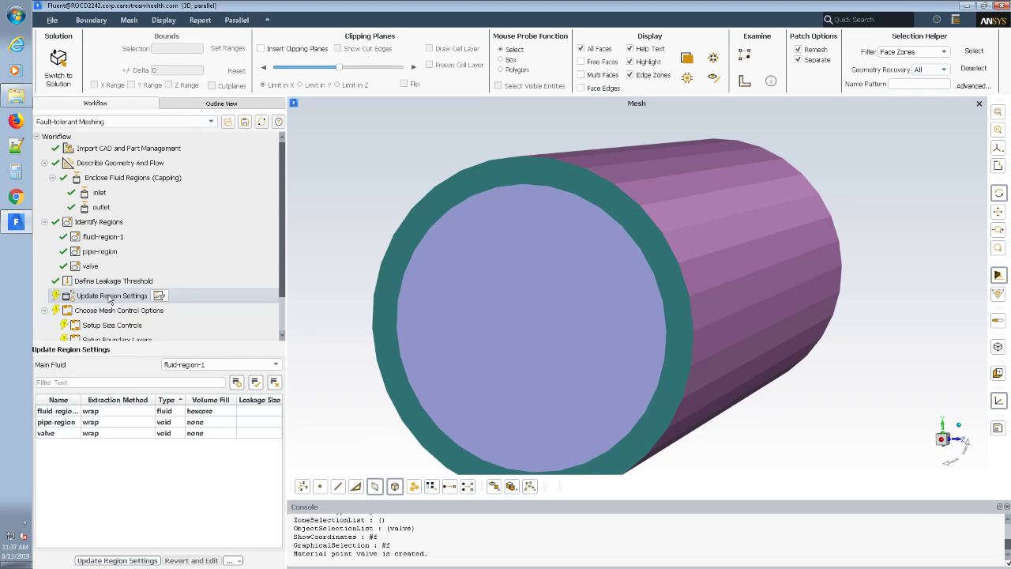
right_click(110, 298)
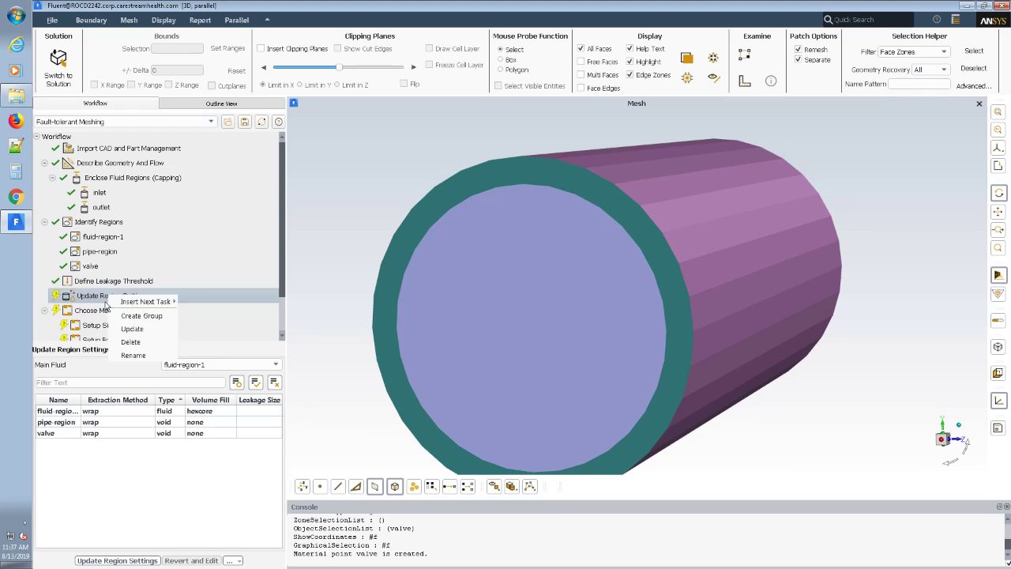
left_click(128, 330)
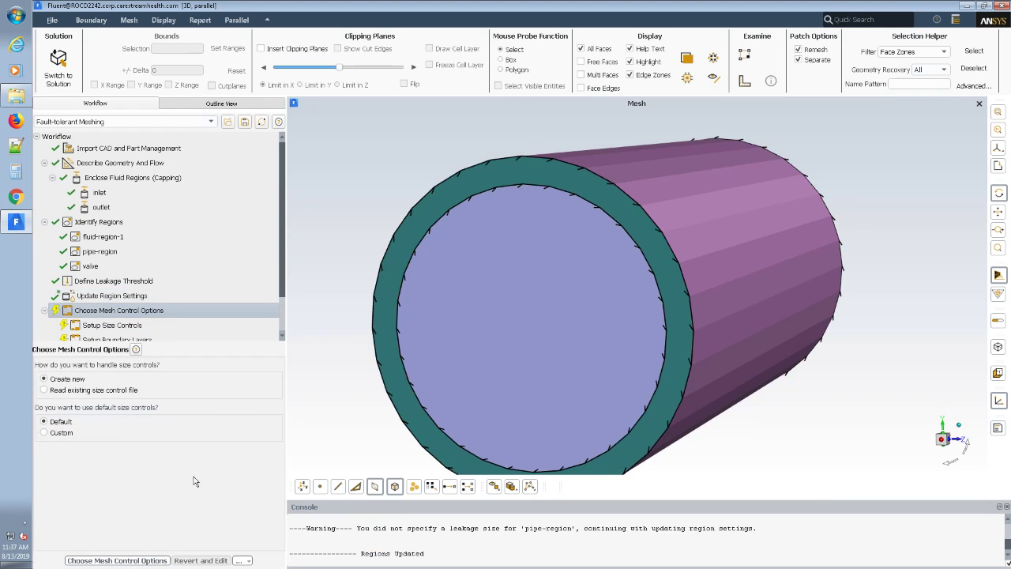
right_click(108, 311)
left_click(129, 342)
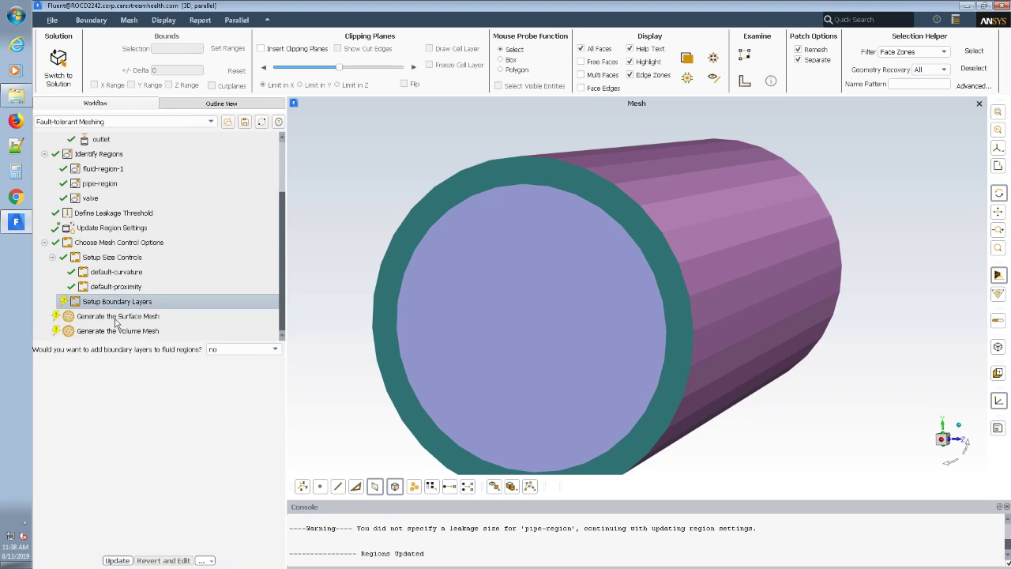
- Revert and edit default-proximity to a 0.02 minimum size scoped to faces-and-edges
left_click(113, 287)
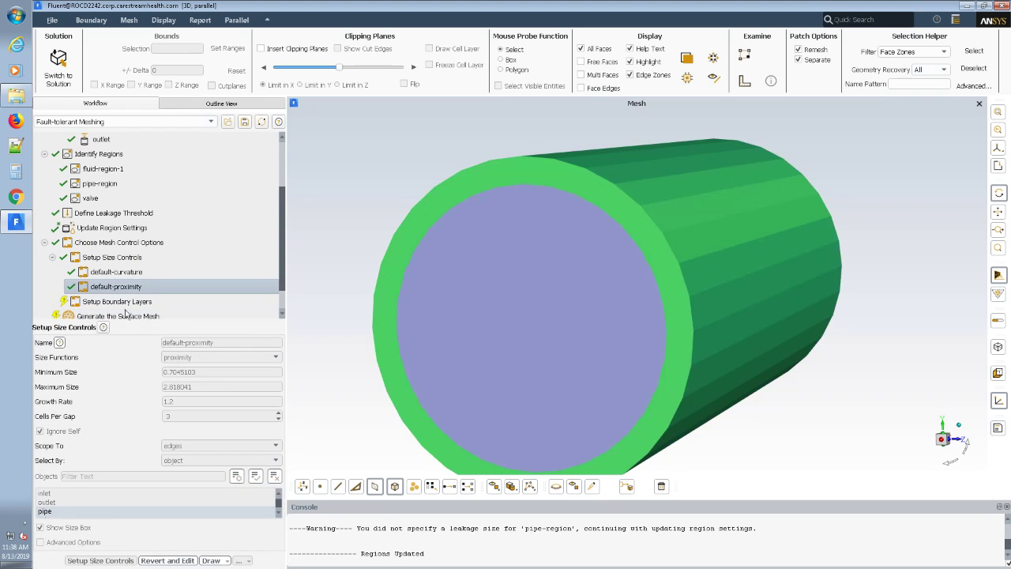
right_click(107, 287)
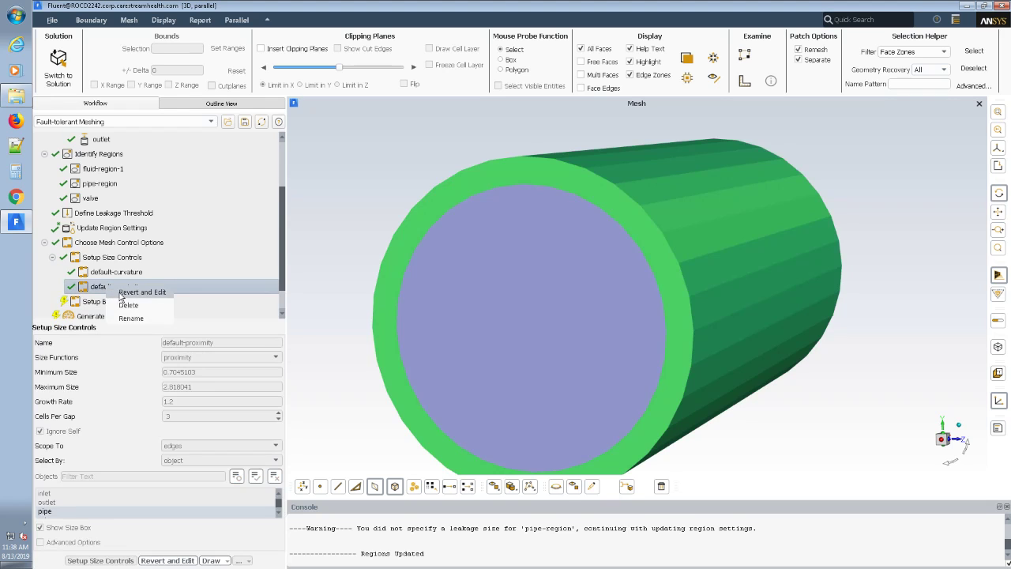
left_click(118, 292)
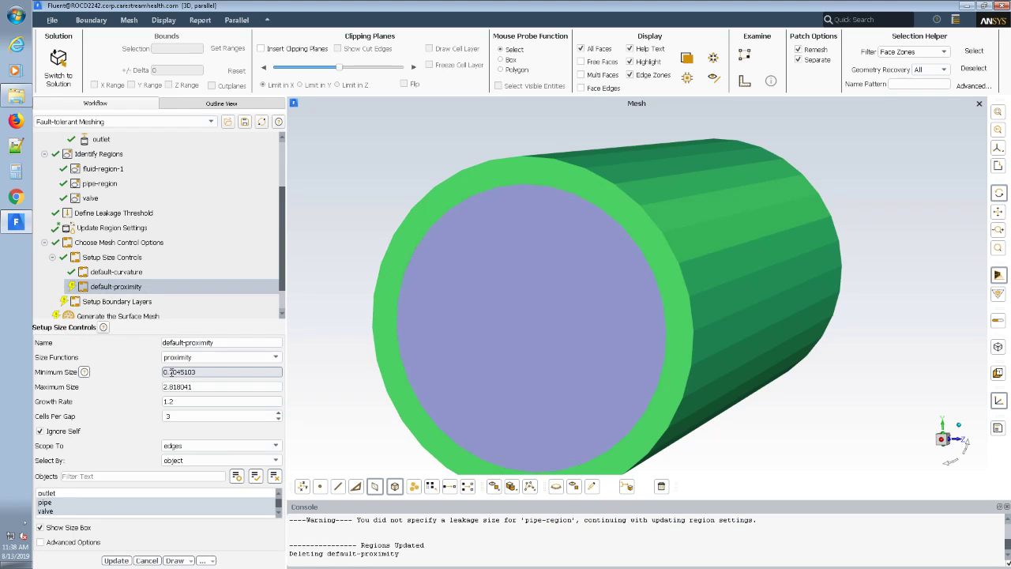
left_click_drag(168, 372, 244, 371)
key("BackSpace")
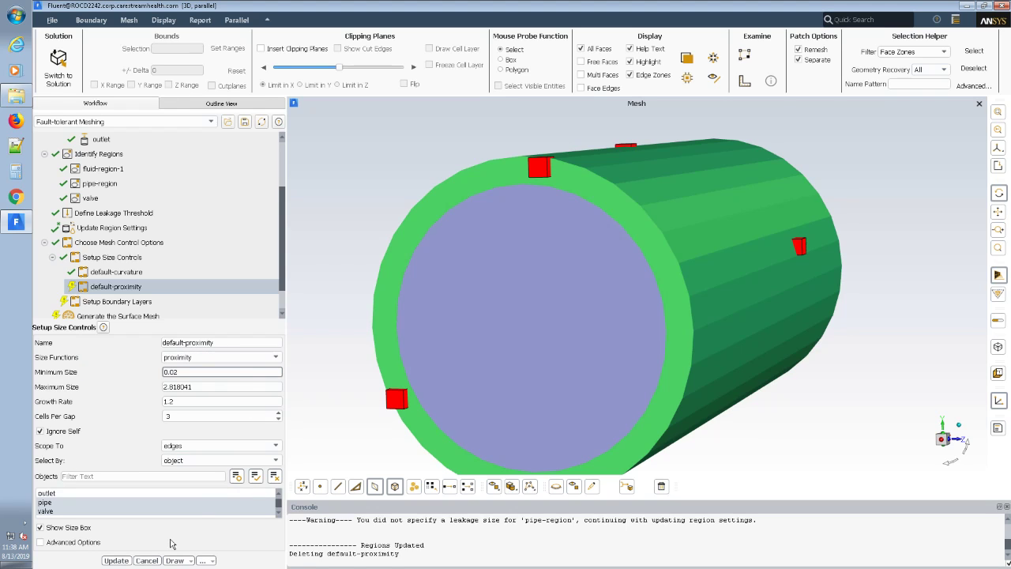
left_click(207, 447)
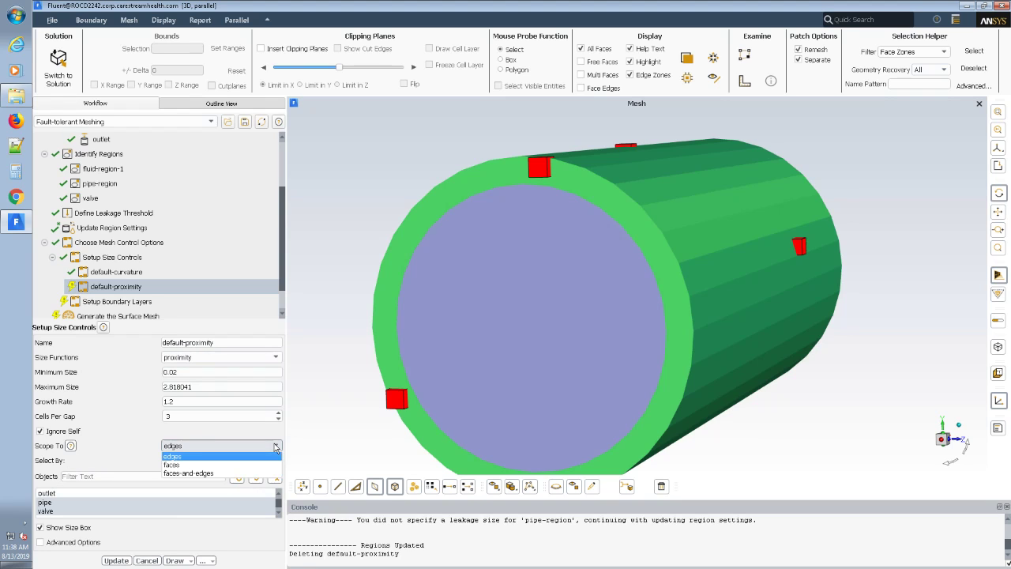
left_click(198, 474)
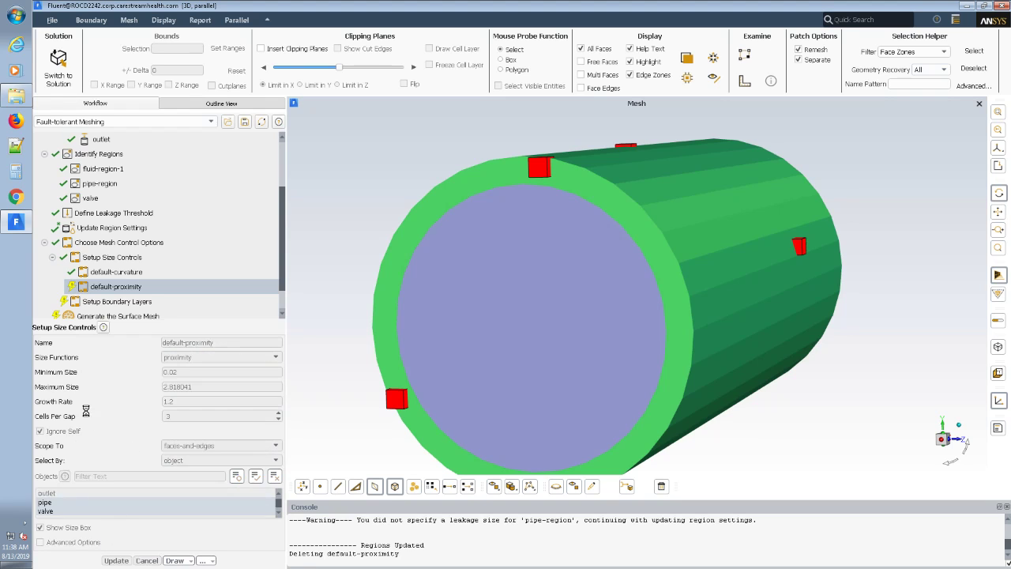
- Skip boundary layers and generate the surface mesh (18572 nodes, 36198 faces)
right_click(103, 304)
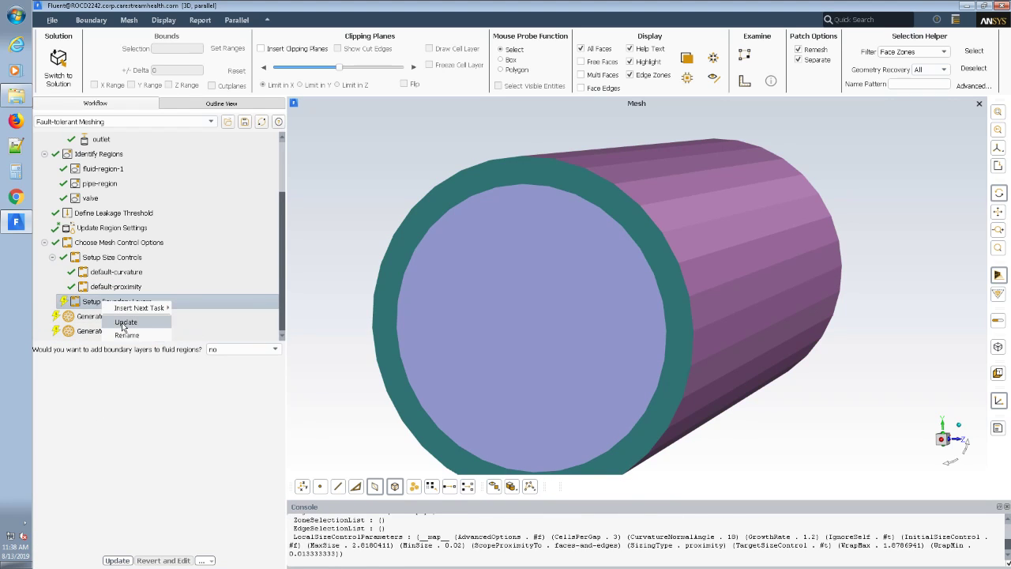
left_click(123, 324)
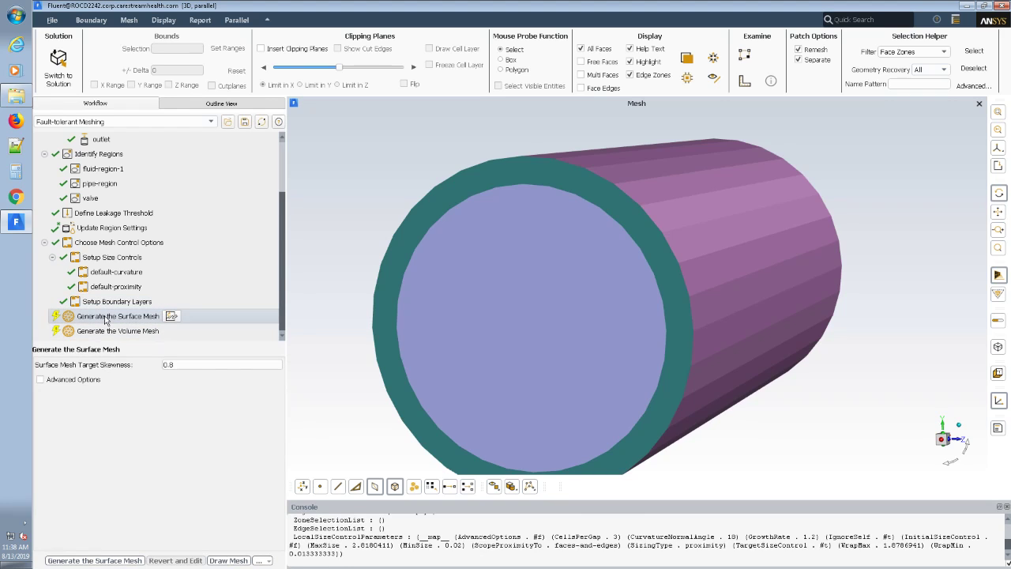
right_click(105, 319)
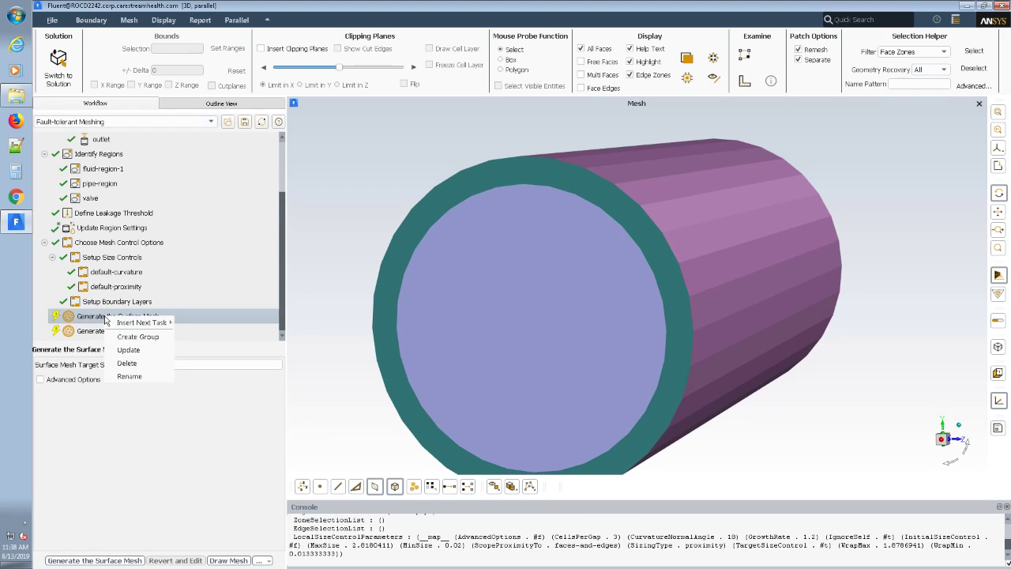
left_click(127, 340)
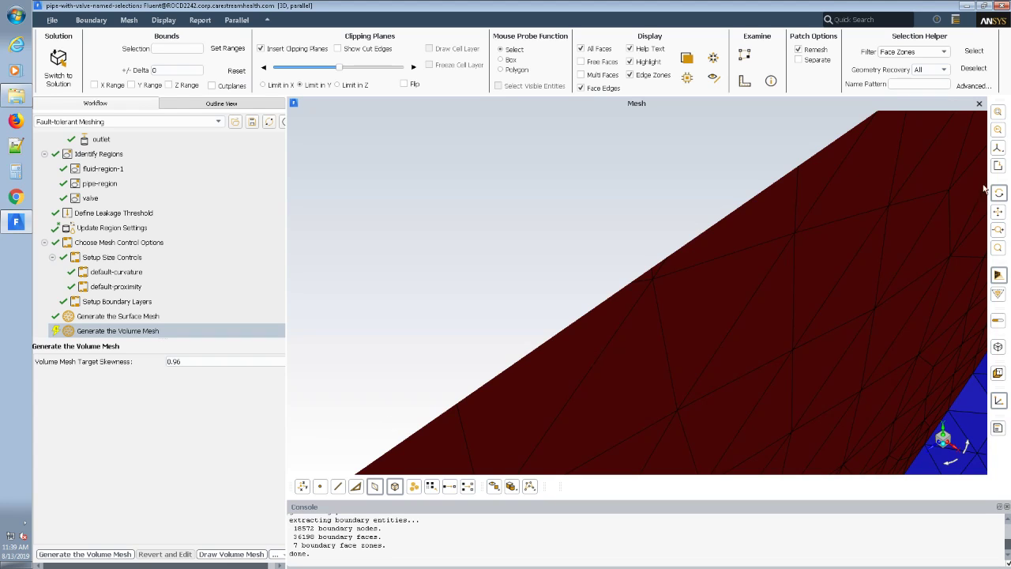
- Fit the pipe surface mesh in view, orbit it and zoom toward the valve hole
left_click(998, 114)
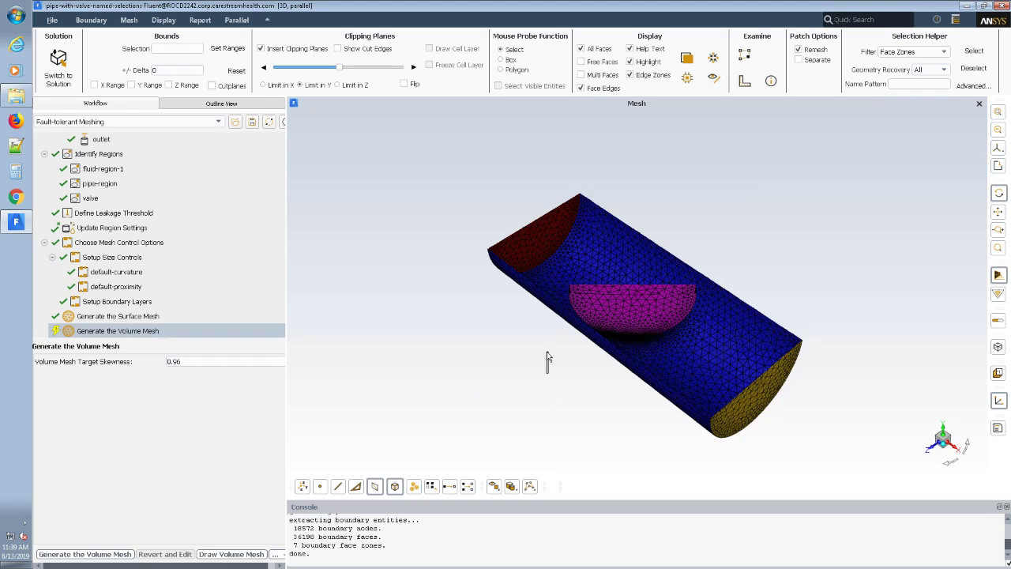
left_click_drag(565, 351, 623, 248)
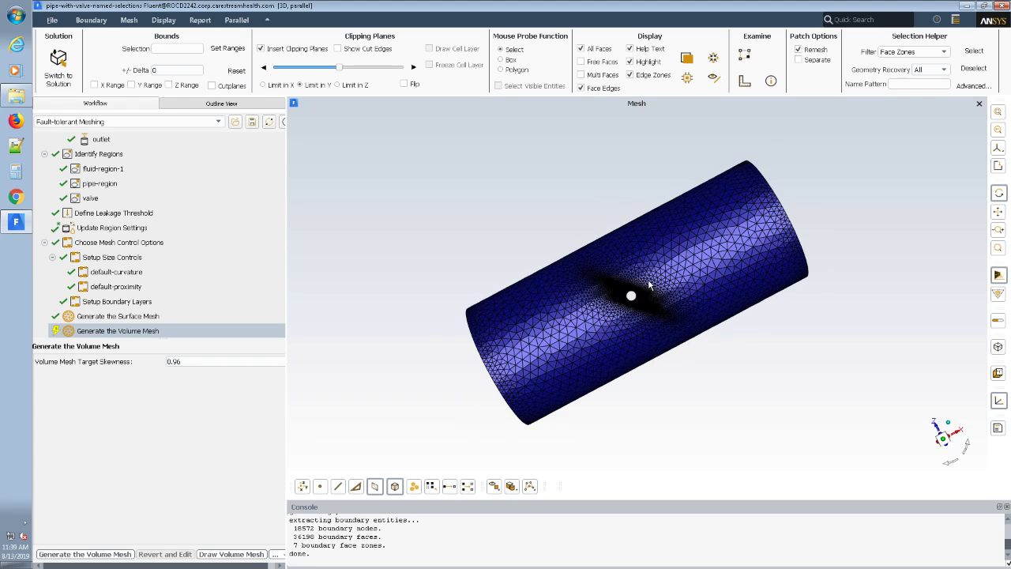
scroll(647, 296, "up", 3)
right_click(595, 340)
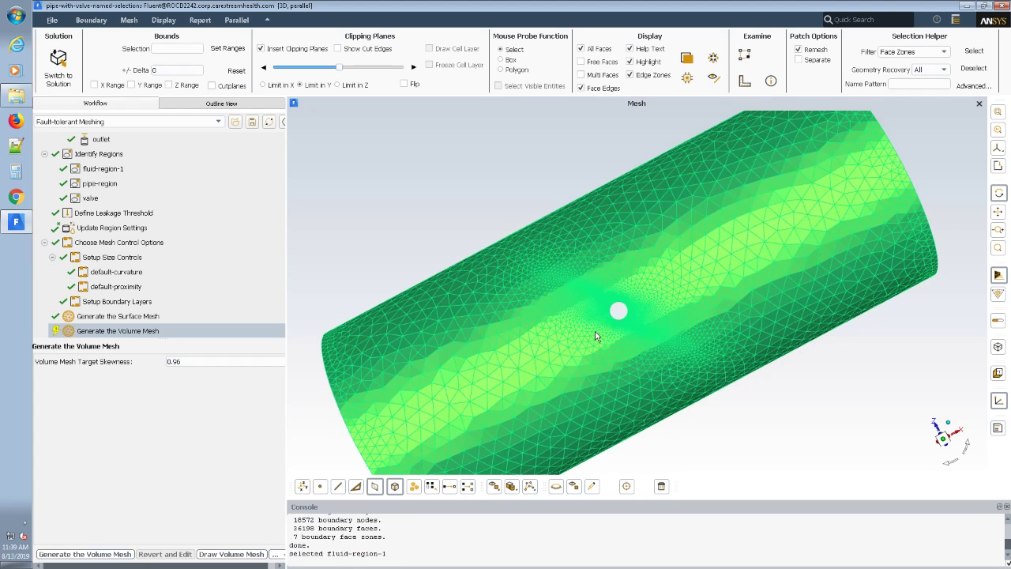
scroll(596, 335, "up", 4)
scroll(571, 301, "up", 4)
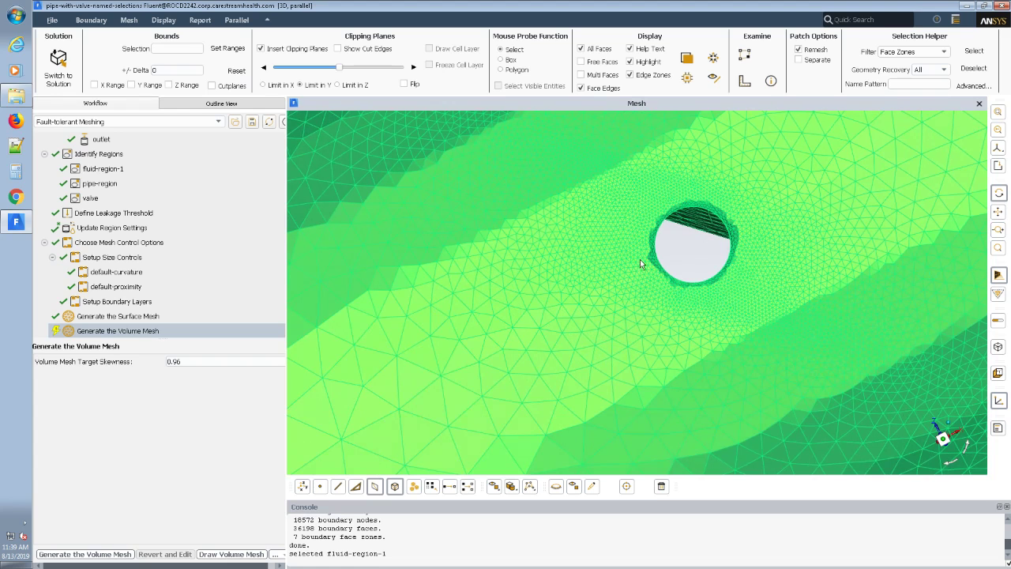
- Inspect the refined mesh on the hole's inner wall, then generate the volume mesh
left_click_drag(642, 261, 659, 174)
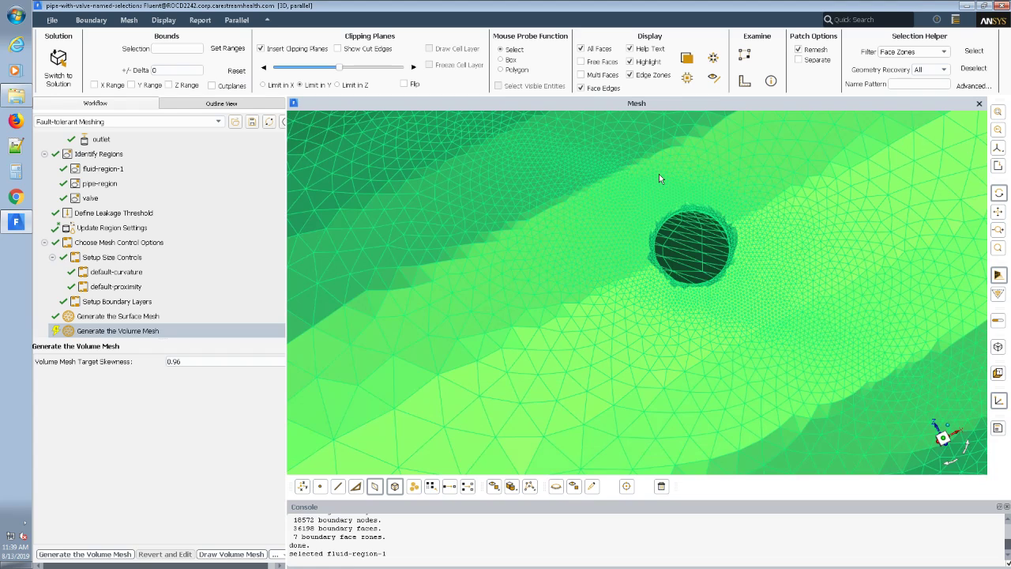
left_click(120, 332)
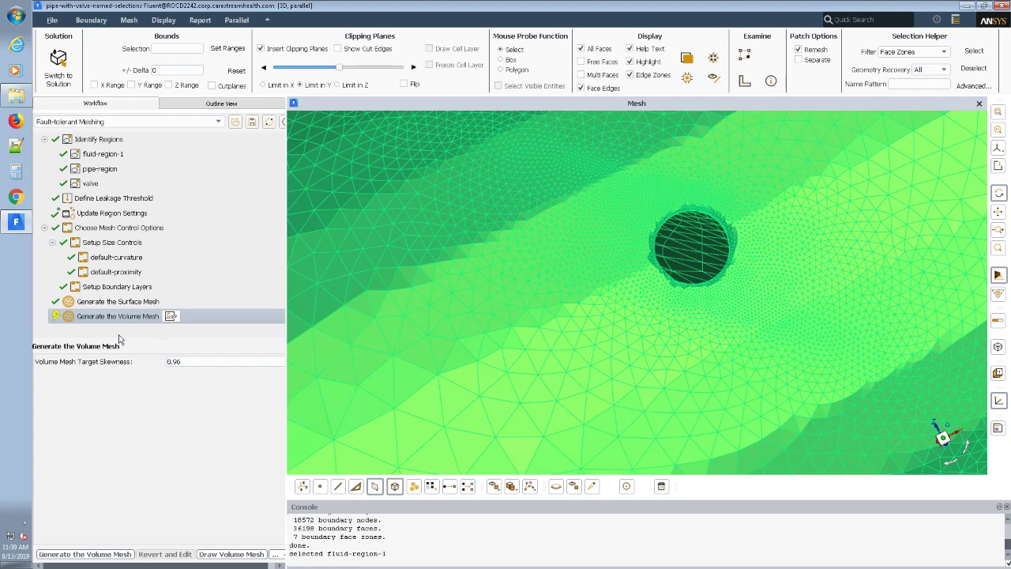
left_click(87, 555)
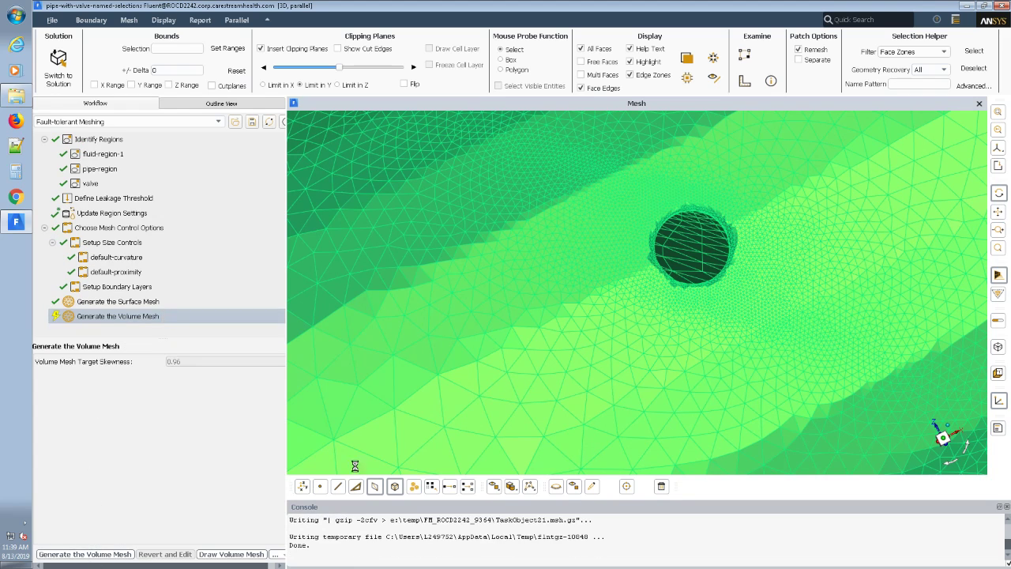